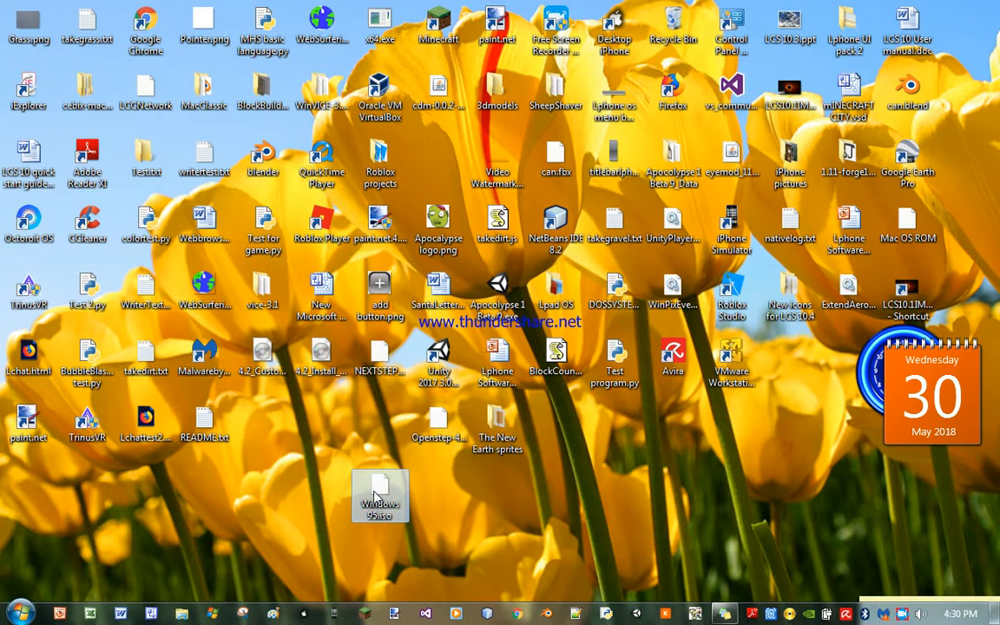
# Move the Oracle VM VirtualBox shortcut and the Windows 95.iso file side by side into the empty area below the other desktop icons
pyautogui.moveTo(375, 497); pyautogui.dragTo(365, 423)
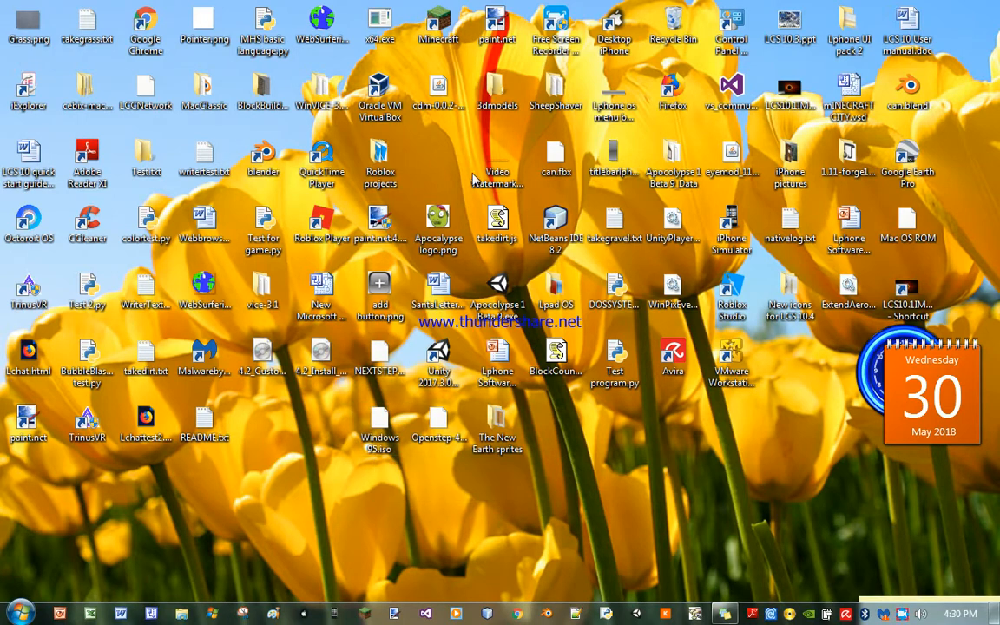
pyautogui.moveTo(395, 108); pyautogui.dragTo(280, 494)
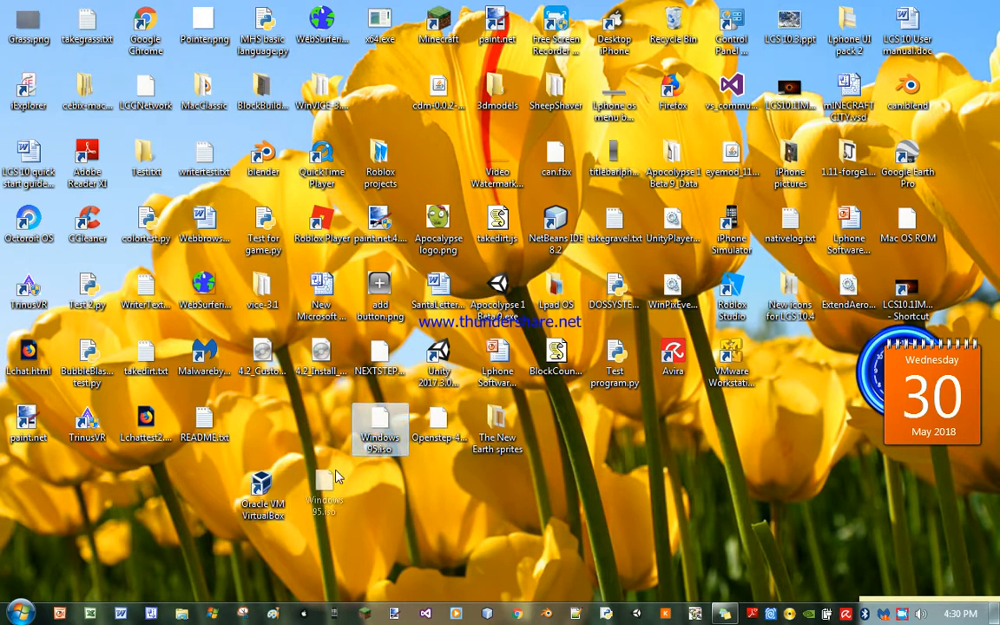
pyautogui.moveTo(379, 430); pyautogui.dragTo(321, 502)
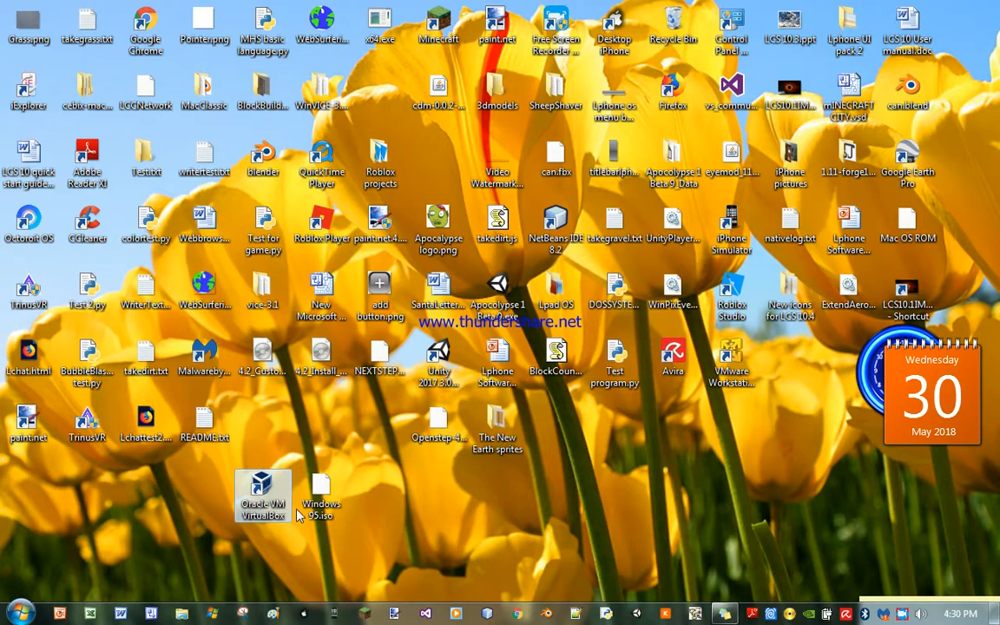
pyautogui.click(303, 553)
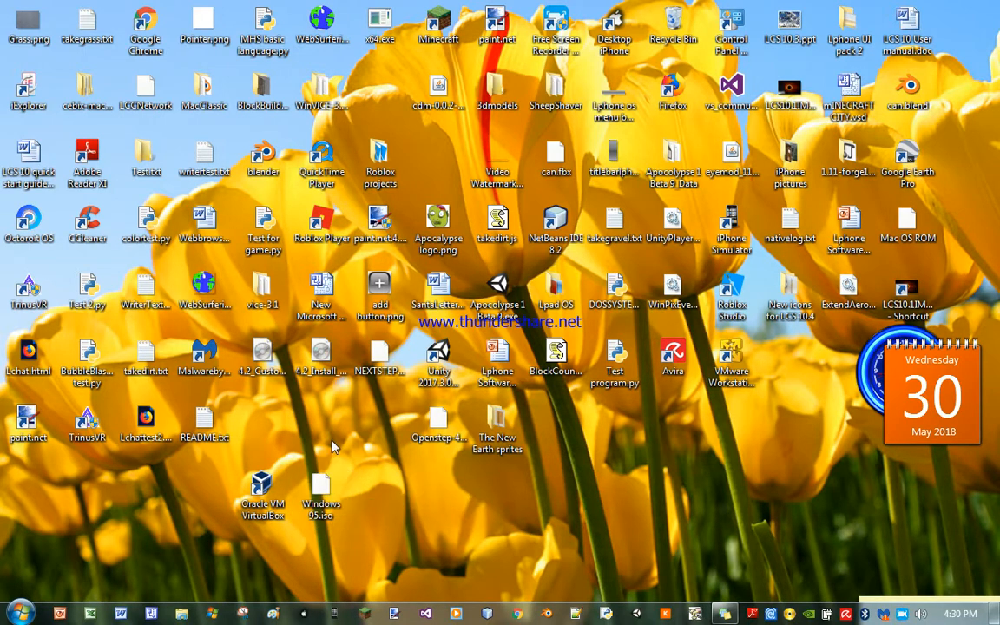
# Open Oracle VM VirtualBox, ignore the inaccessible disk image warning, and reposition the manager window
pyautogui.doubleClick(262, 490)
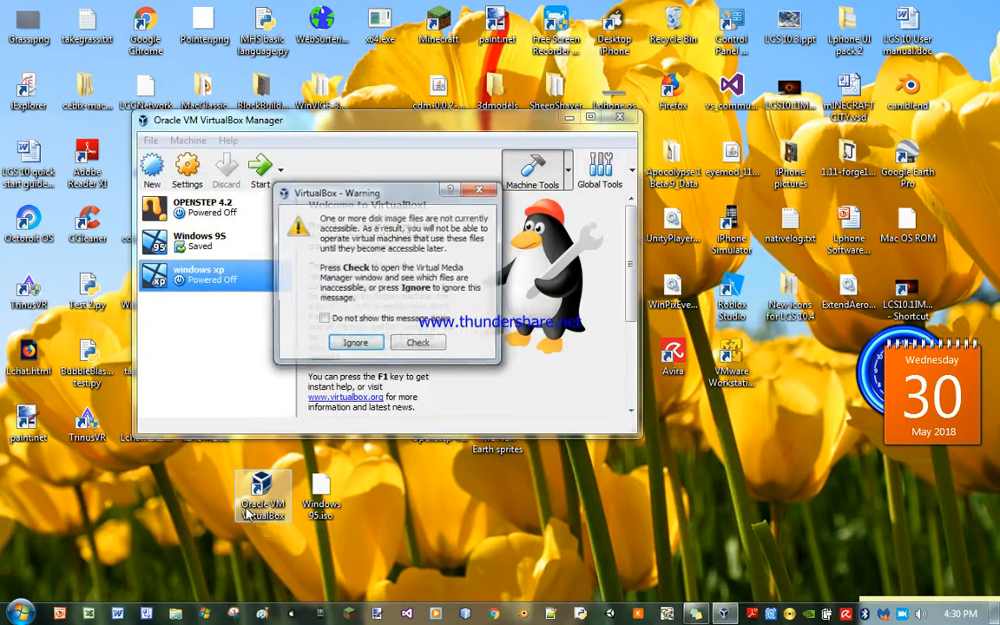
pyautogui.click(353, 344)
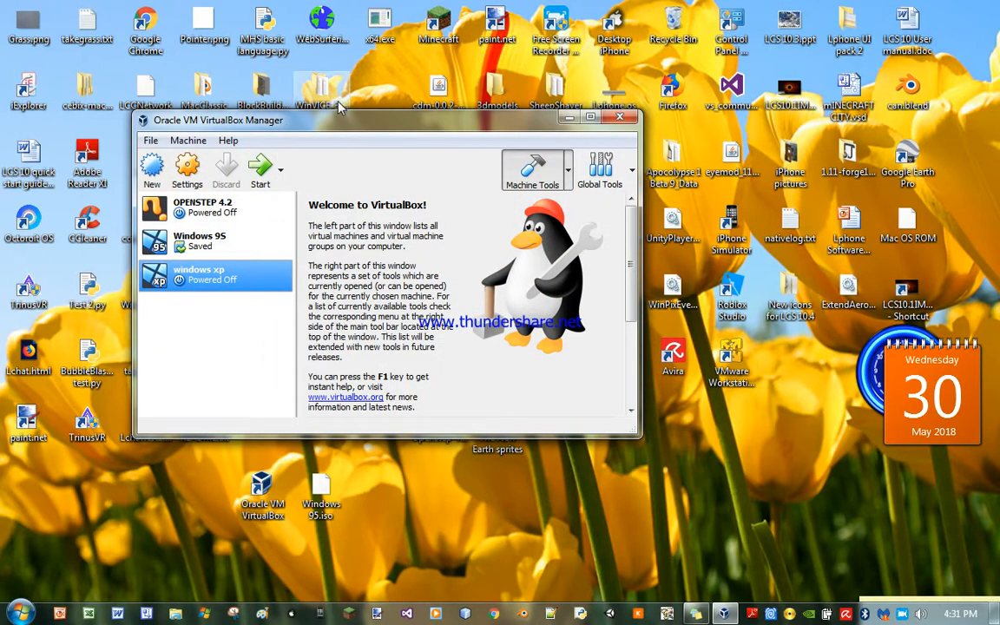
pyautogui.moveTo(347, 126); pyautogui.dragTo(392, 83)
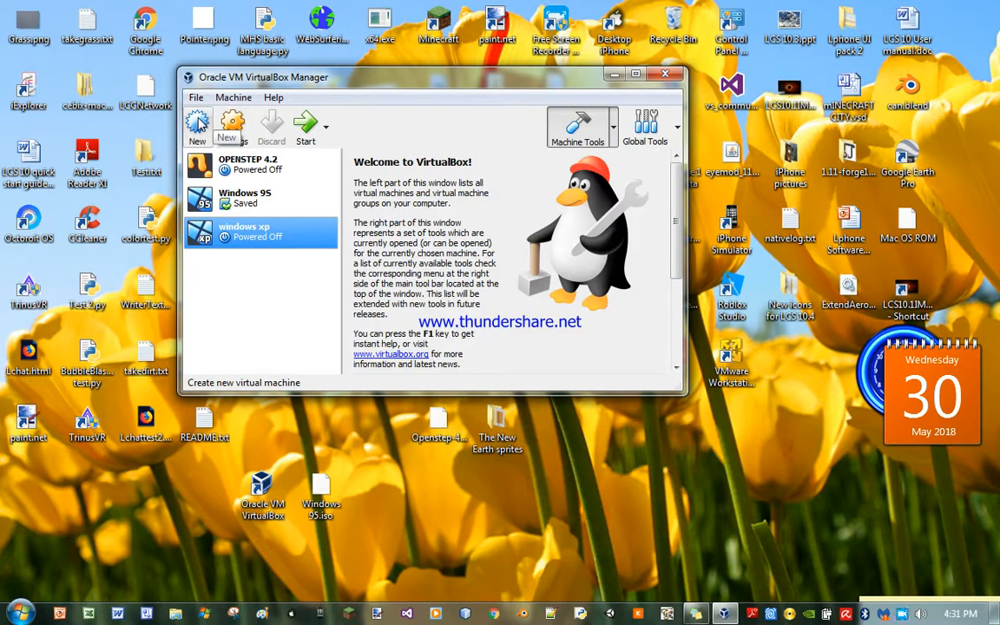
# Start creating a new Microsoft Windows virtual machine and name it Windows 95
pyautogui.click(197, 123)
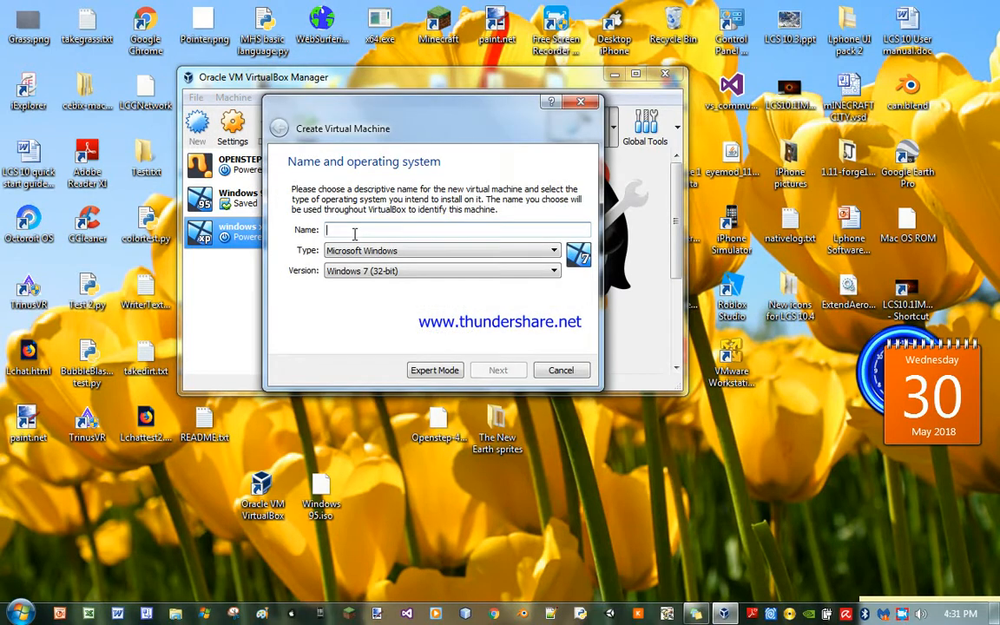
pyautogui.moveTo(406, 138); pyautogui.dragTo(390, 160)
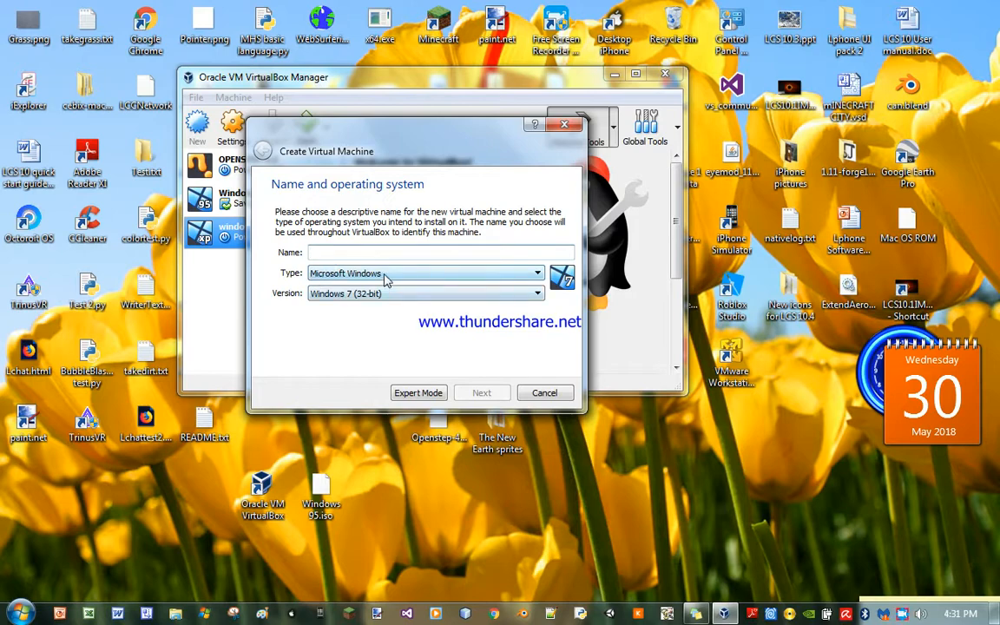
pyautogui.click(348, 295)
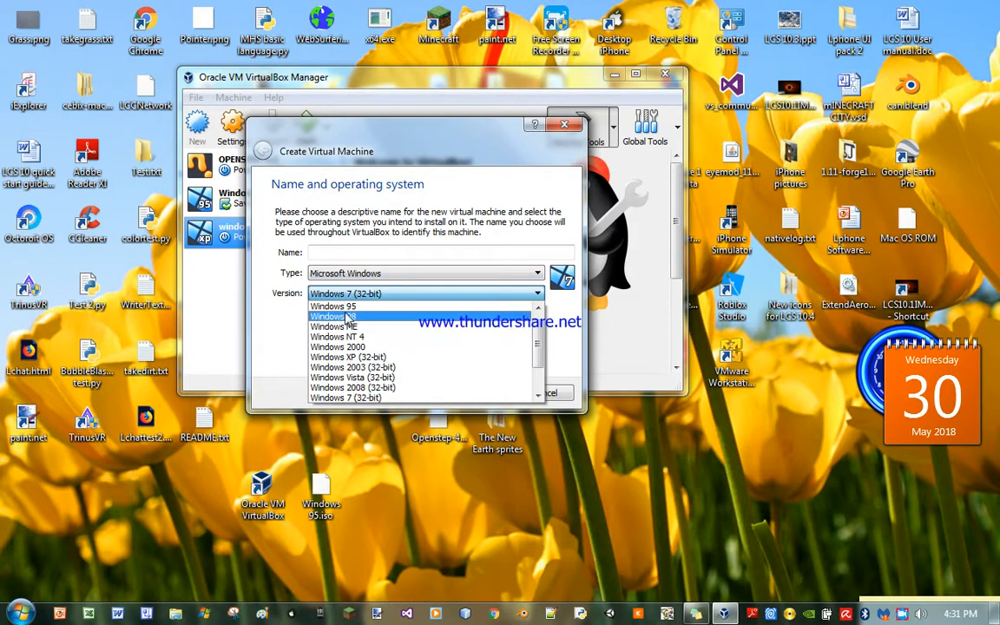
pyautogui.click(558, 303)
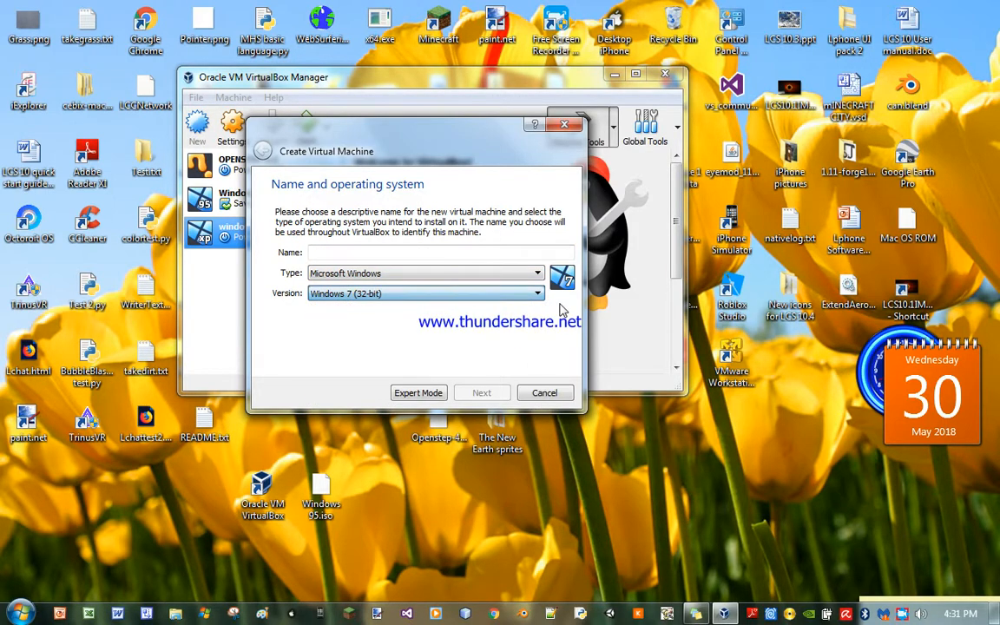
pyautogui.click(397, 251)
pyautogui.write('Windows')
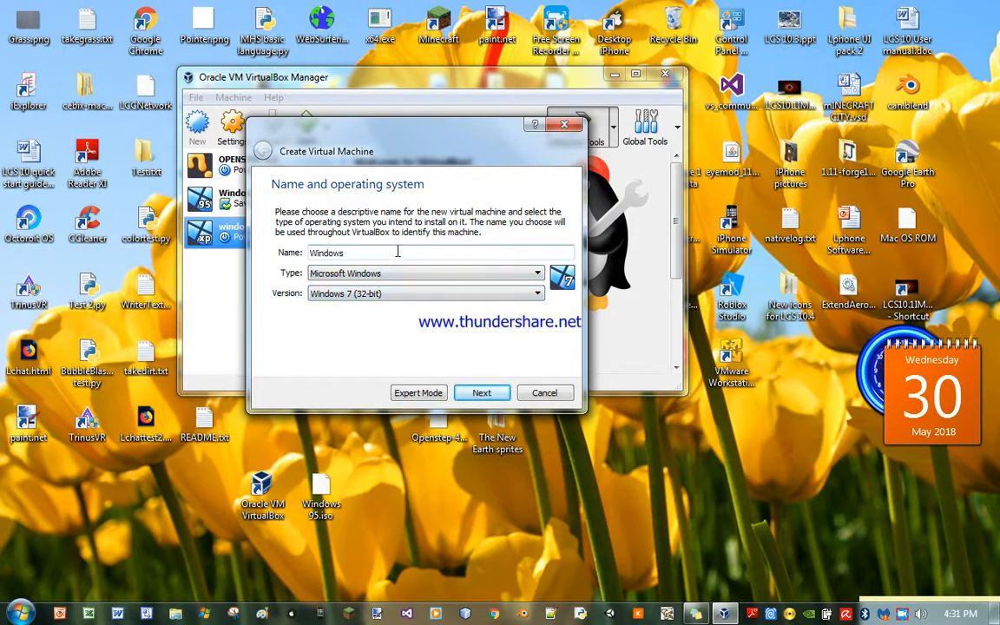
pyautogui.write(' 95')
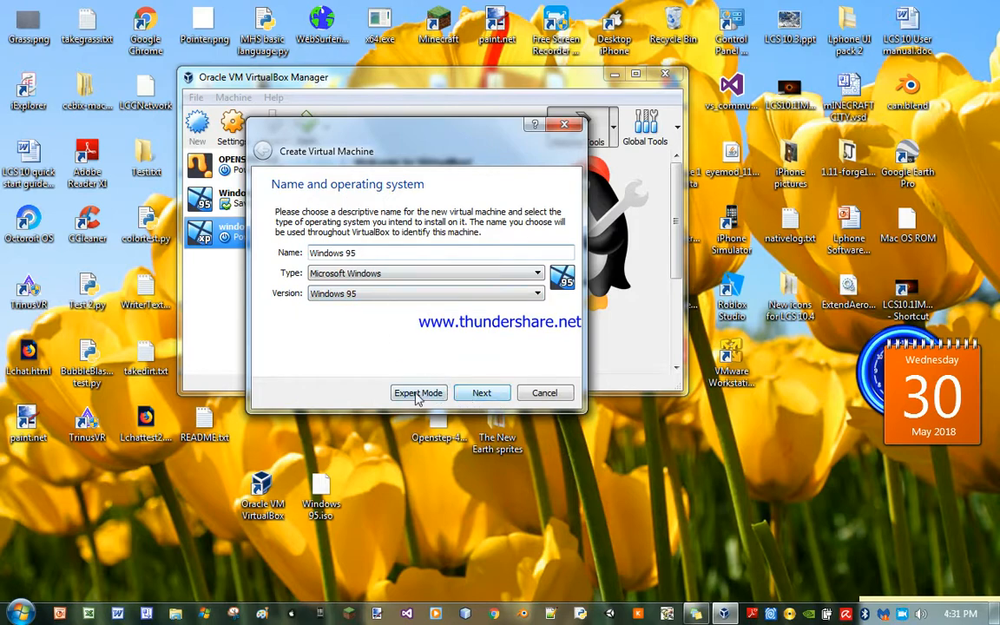
# Try to continue the virtual machine setup with the name Windows 95
pyautogui.click(483, 396)
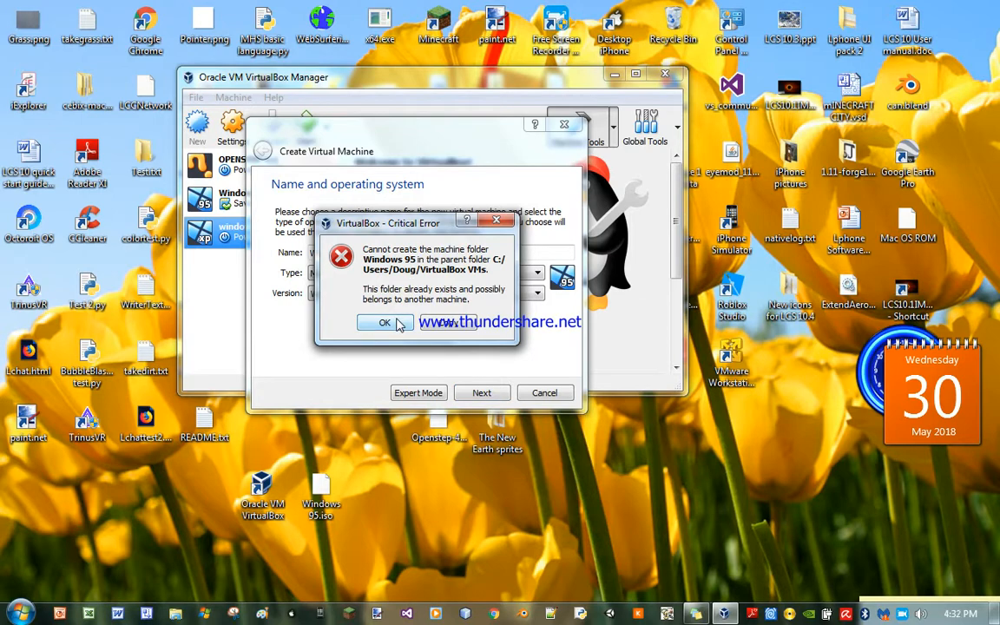
pyautogui.click(398, 323)
pyautogui.click(479, 392)
pyautogui.click(394, 324)
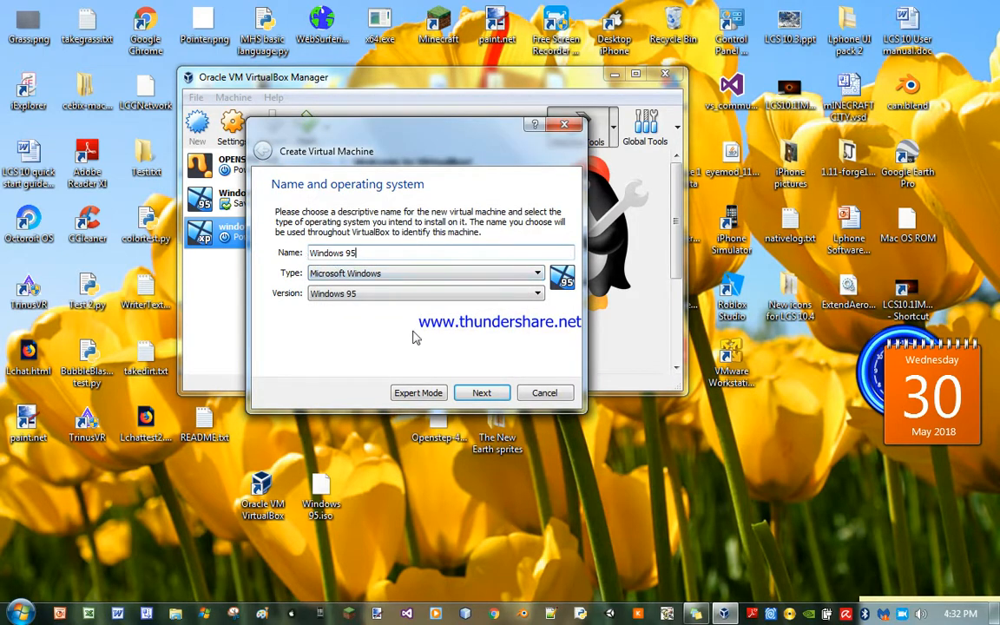
# Choose Windows 95 as the version, extend the machine name to Windows 95 tutorial, and proceed to the memory settings
pyautogui.click(356, 293)
pyautogui.click(351, 308)
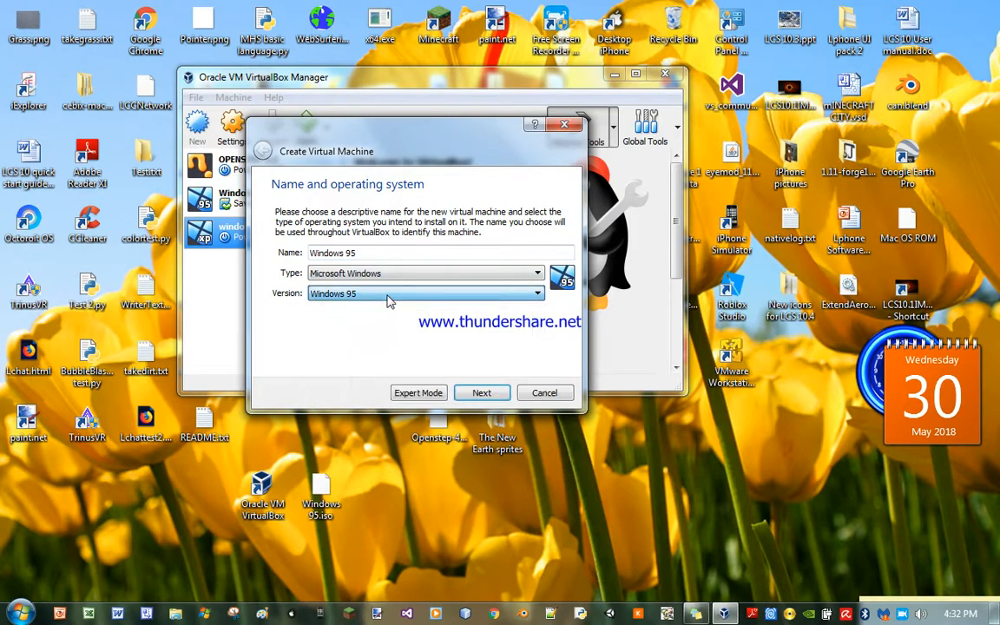
pyautogui.click(379, 254)
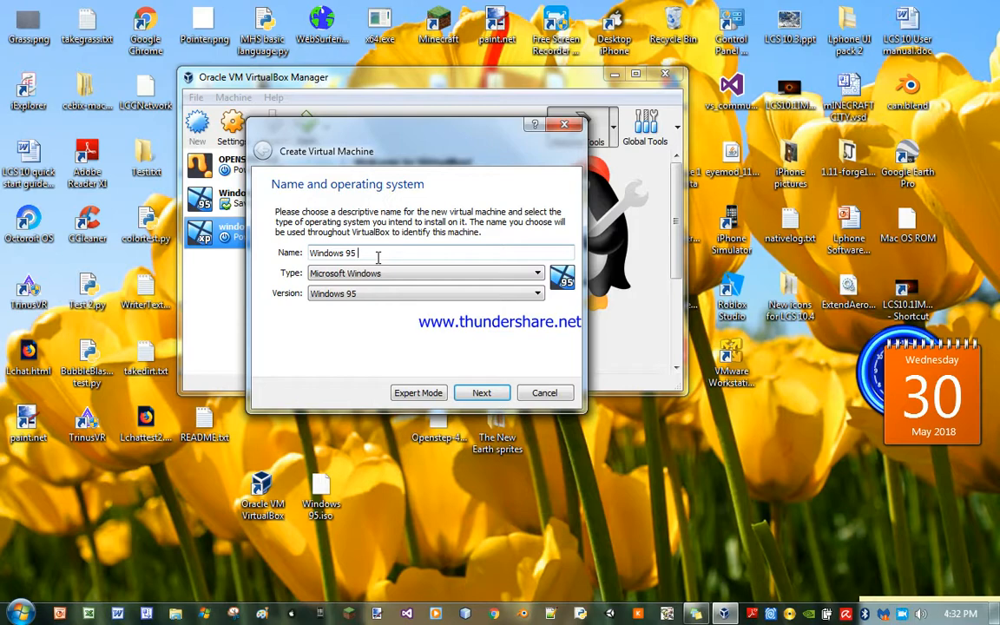
pyautogui.write('tur')
pyautogui.press('BackSpace')
pyautogui.write('torial')
pyautogui.click(468, 395)
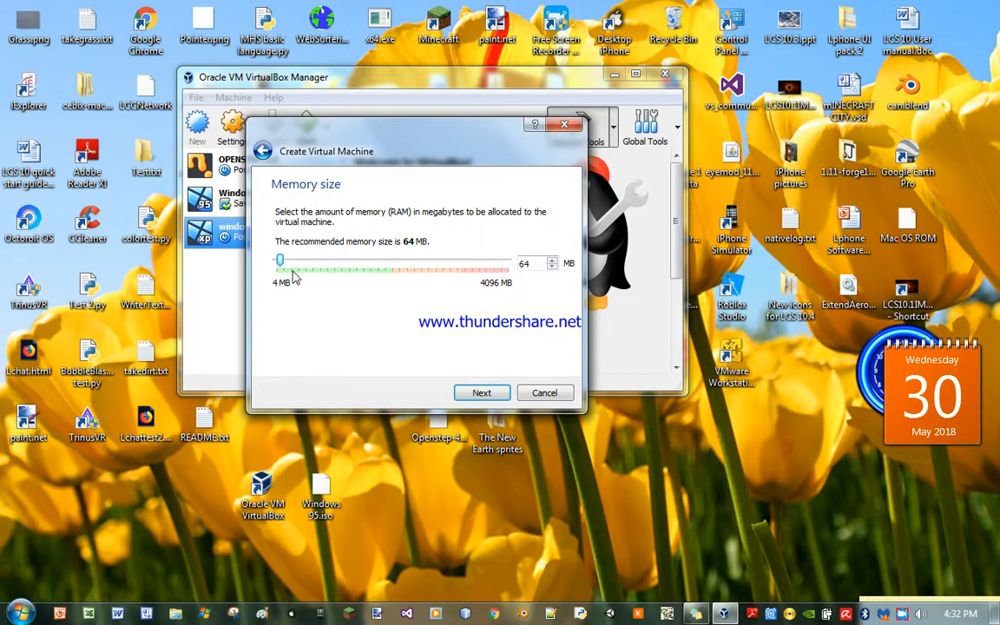
# Allocate 128 MB of memory to the machine and choose to create a new virtual hard disk
pyautogui.moveTo(279, 261); pyautogui.dragTo(286, 263)
pyautogui.click(476, 393)
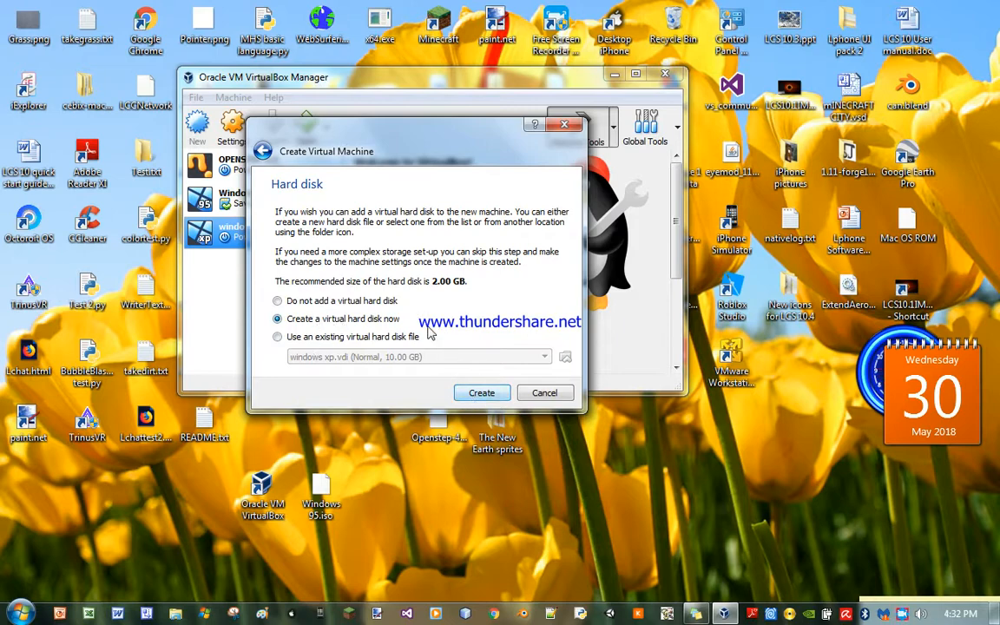
pyautogui.click(480, 393)
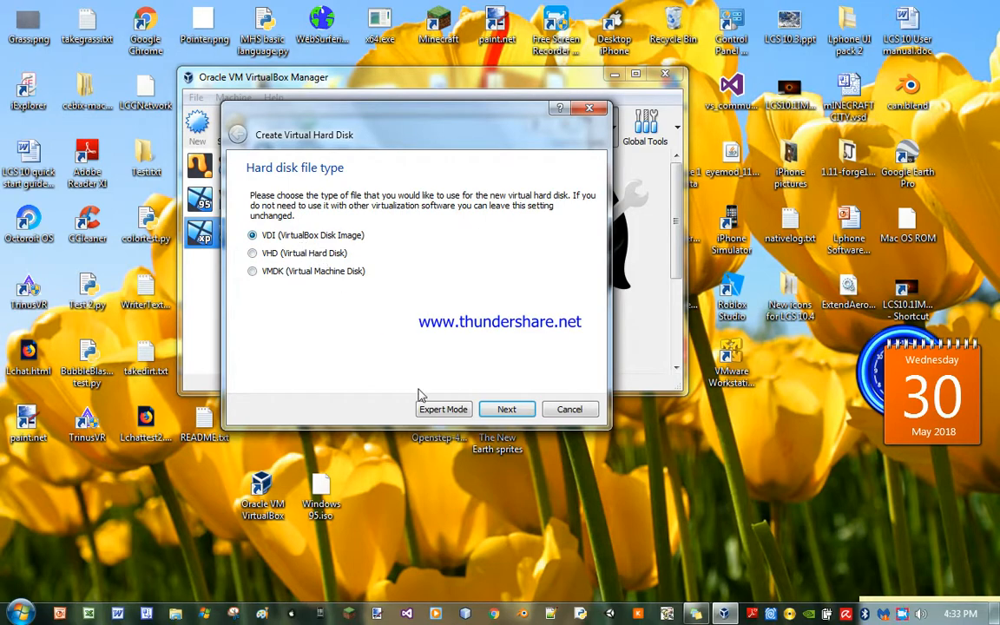
# Create the virtual hard disk as a dynamically allocated VDI named Windows 95 tutorial with a size of 2.00 GB
pyautogui.click(491, 411)
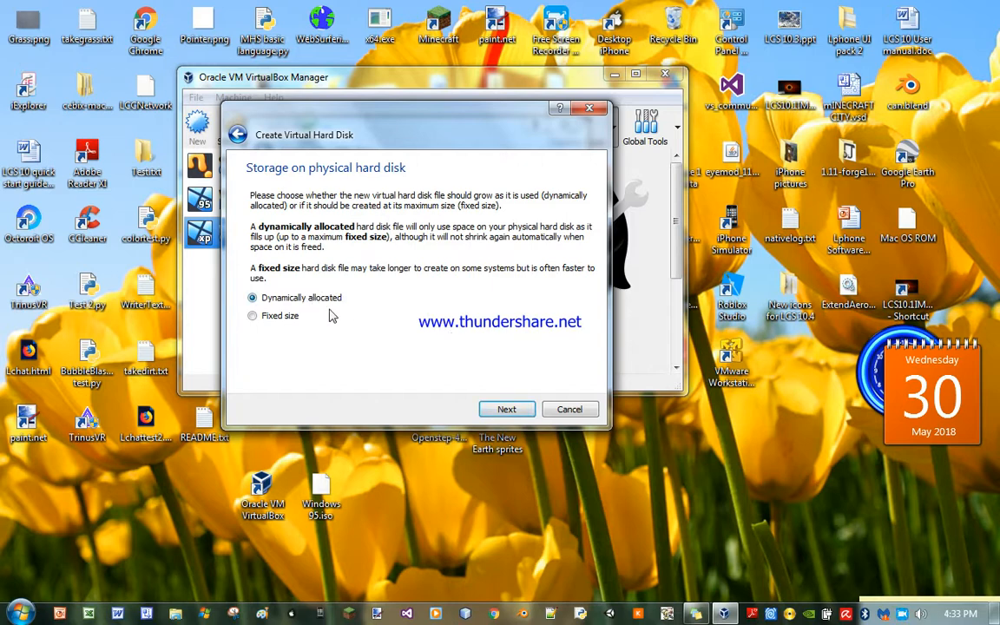
pyautogui.click(506, 409)
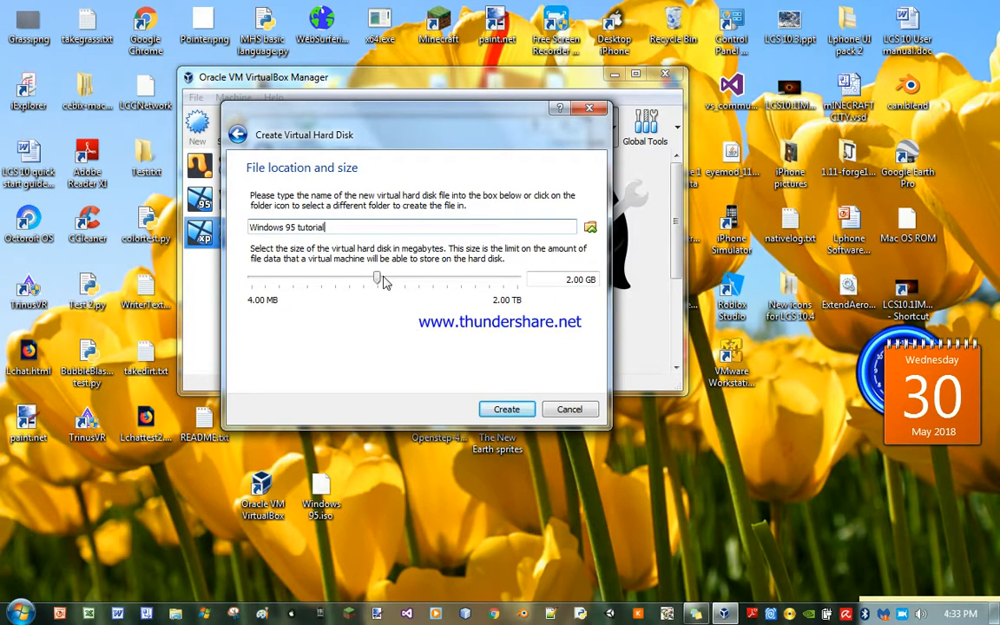
pyautogui.moveTo(379, 281)
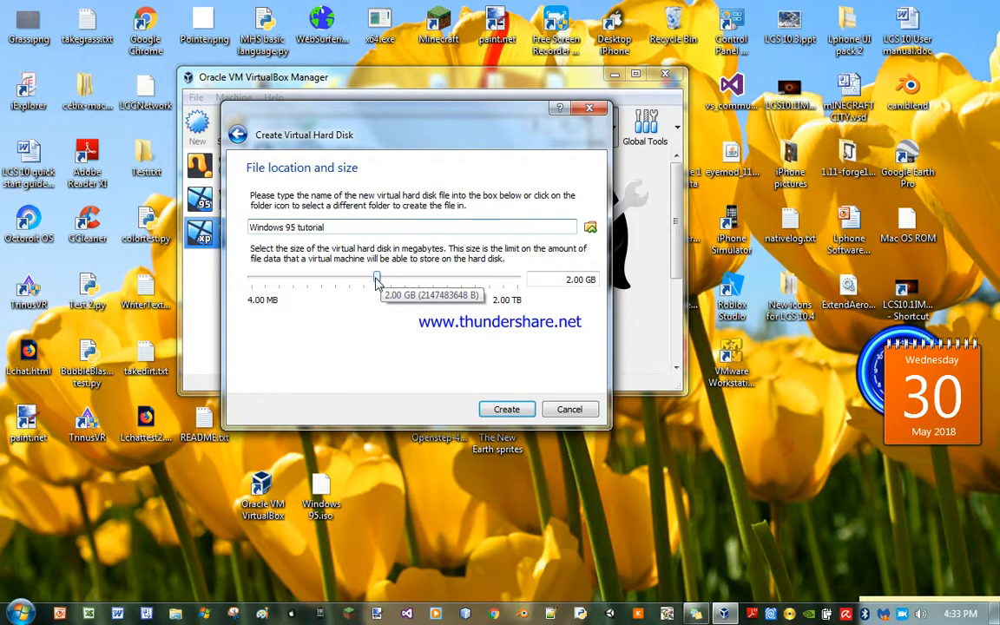
pyautogui.moveTo(379, 282)
pyautogui.mouseDown()
pyautogui.moveTo(388, 283)
pyautogui.moveTo(379, 283)
pyautogui.mouseUp()
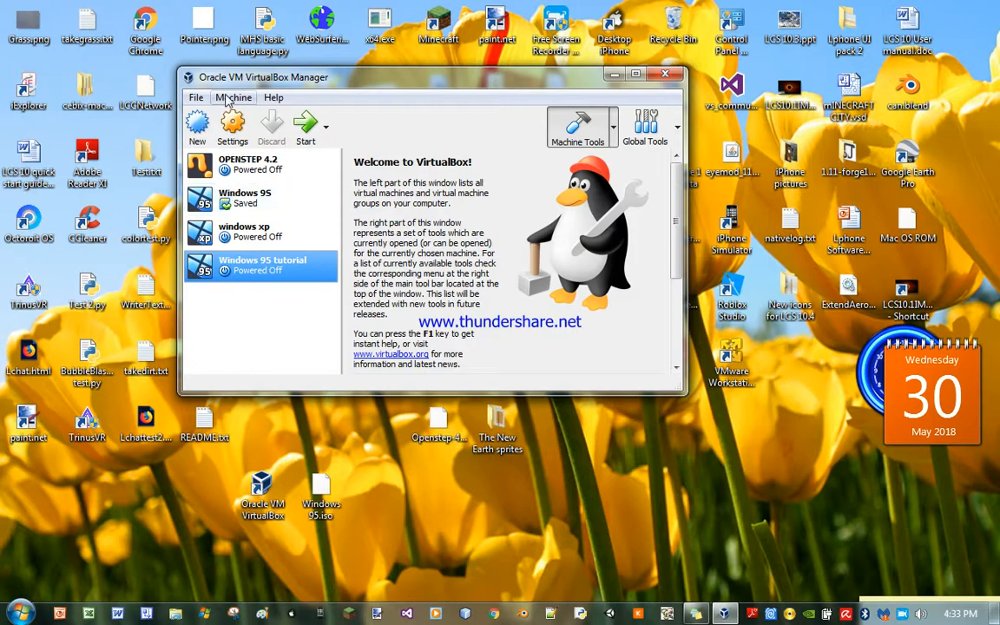
# Open the settings of the Windows 95 tutorial machine and review its General, System and Display options
pyautogui.click(221, 121)
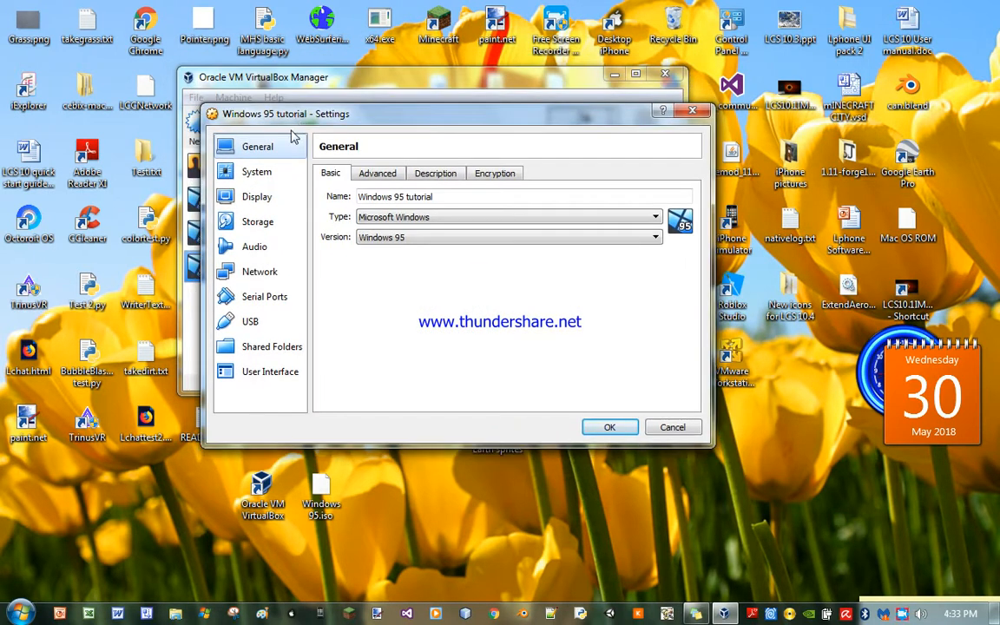
pyautogui.click(369, 174)
pyautogui.click(436, 174)
pyautogui.click(491, 174)
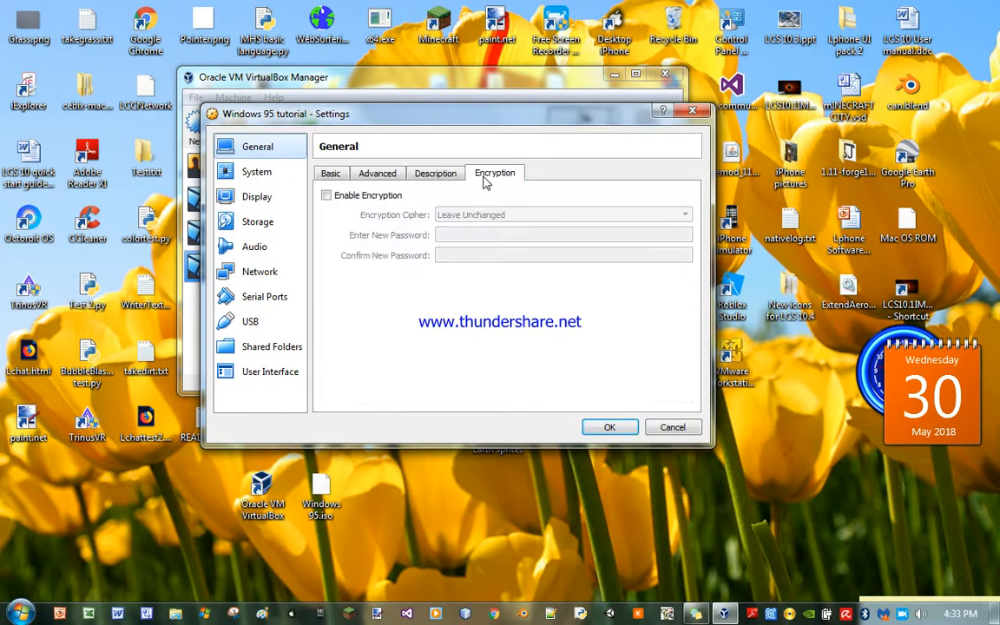
pyautogui.click(334, 174)
pyautogui.click(259, 172)
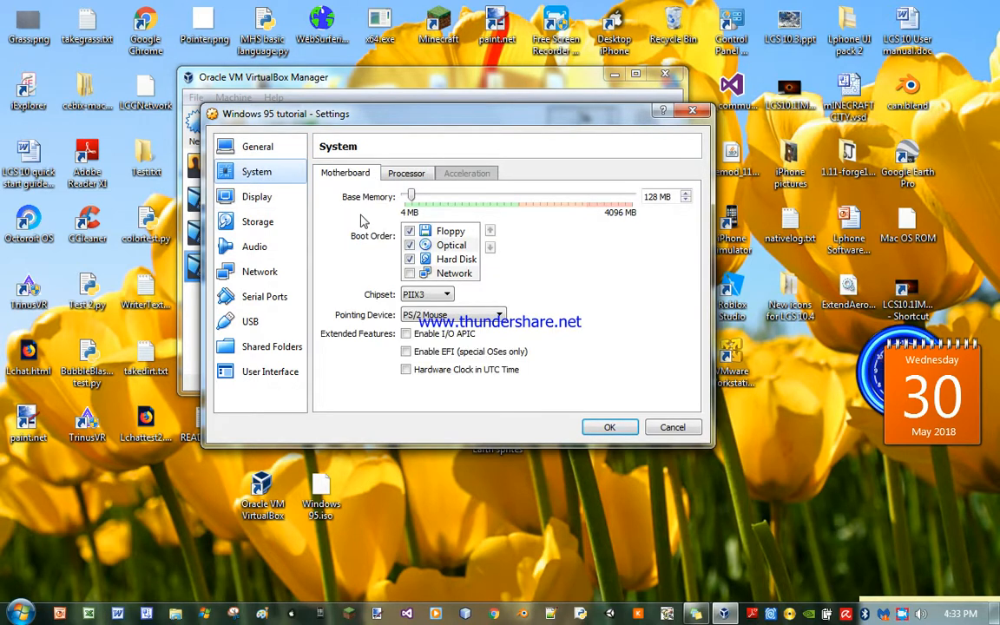
pyautogui.click(256, 198)
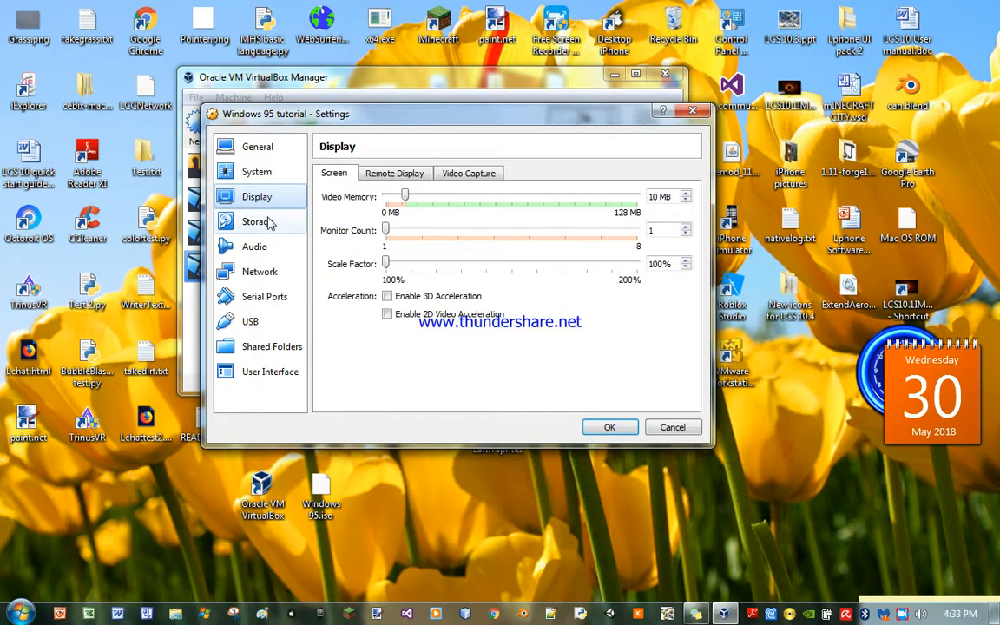
# Examine the machine's storage devices, including the IDE controller, the virtual disk, the empty optical drive and the controller types available to add
pyautogui.click(258, 223)
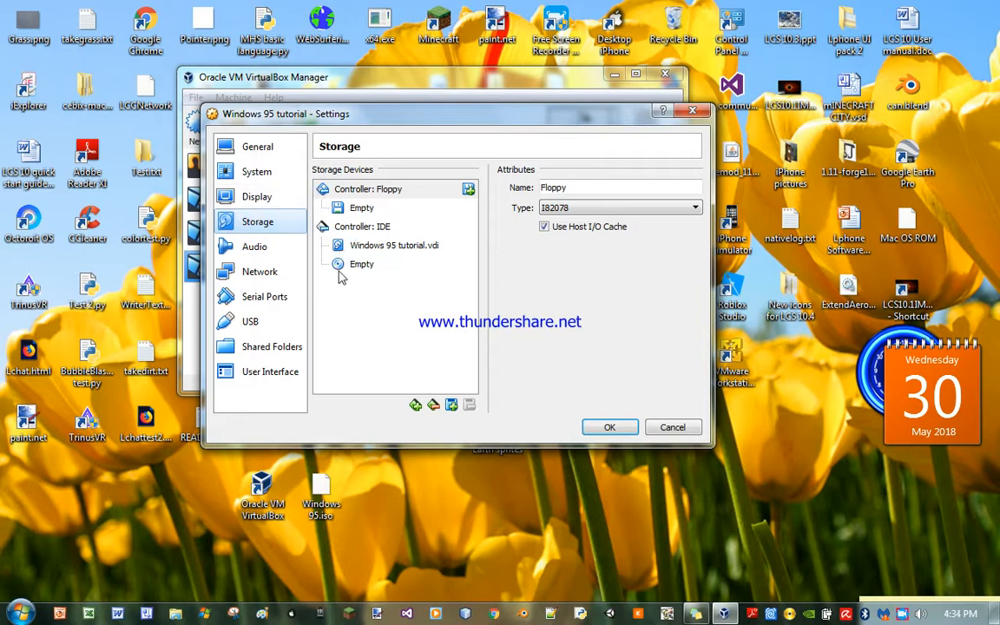
pyautogui.click(348, 230)
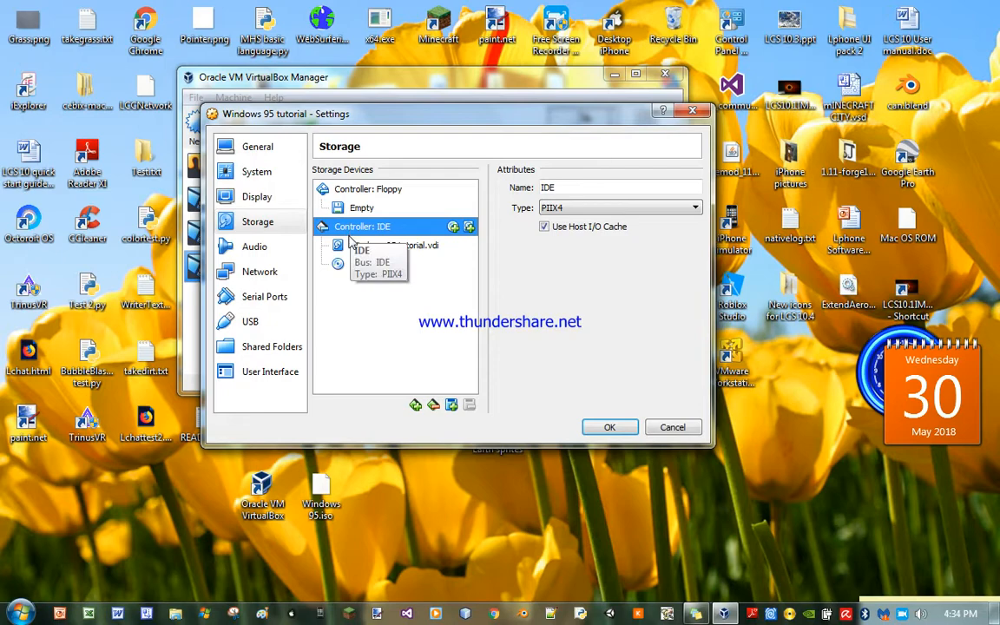
pyautogui.click(350, 244)
pyautogui.click(322, 225)
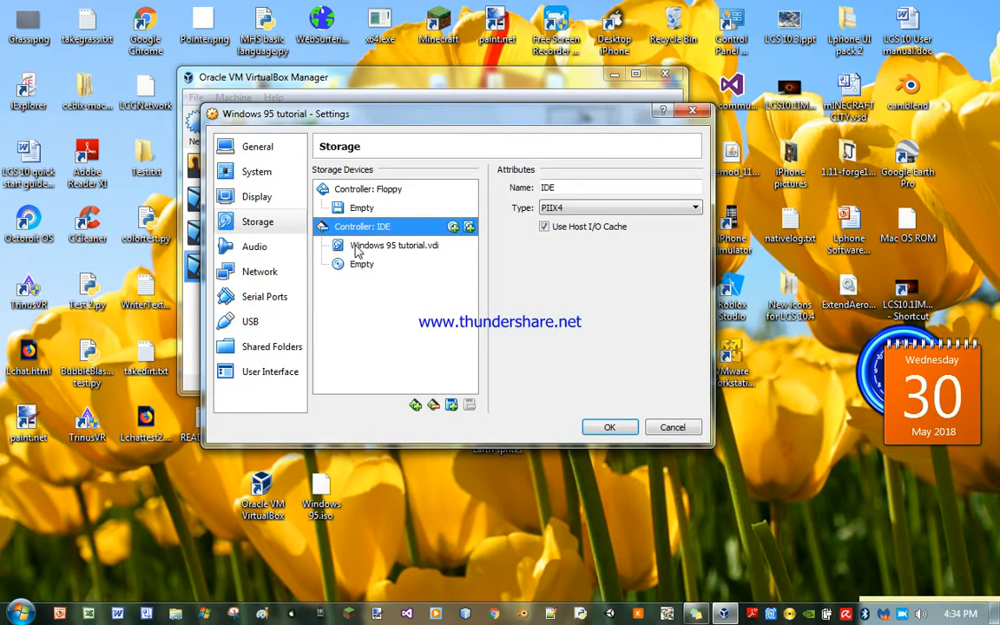
pyautogui.click(321, 245)
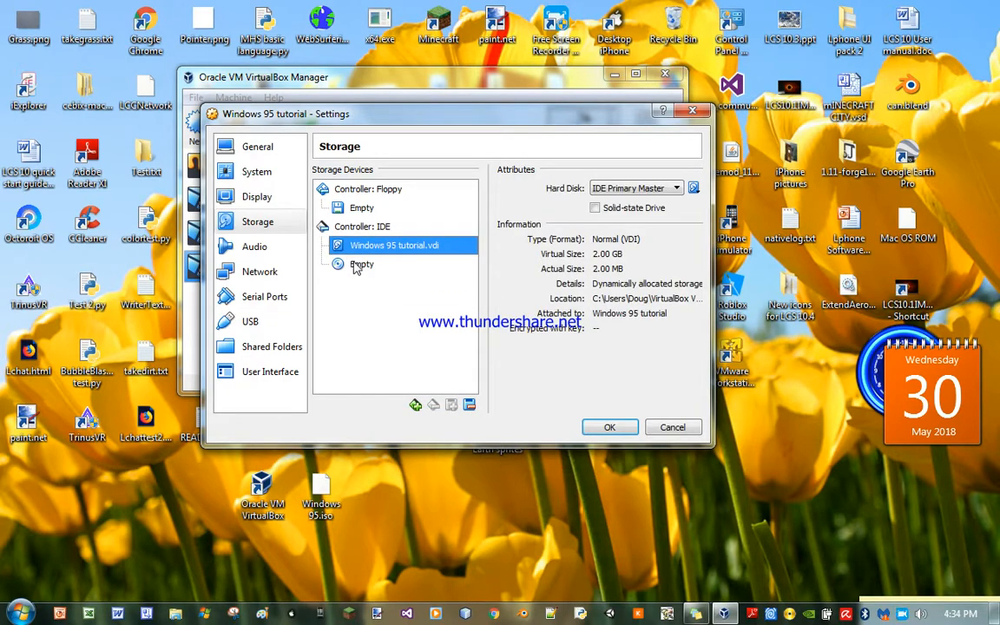
pyautogui.click(356, 265)
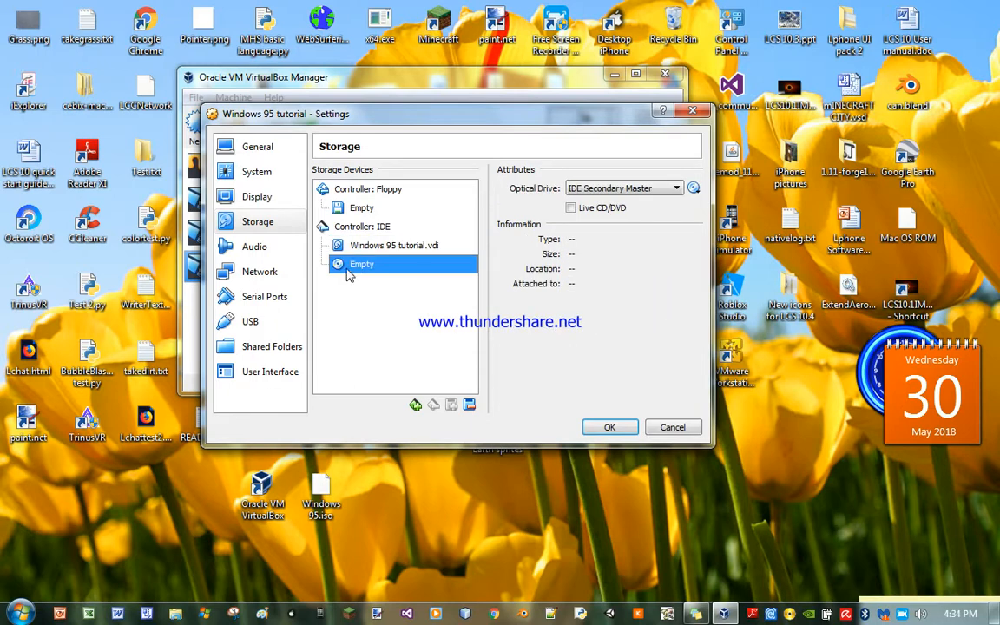
pyautogui.click(418, 406)
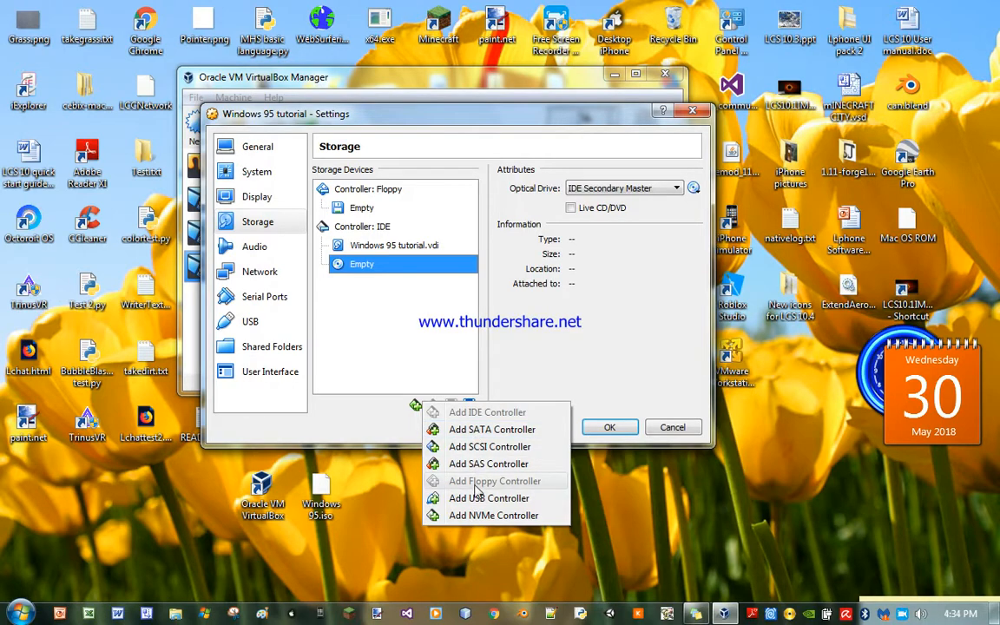
pyautogui.click(297, 294)
pyautogui.click(266, 230)
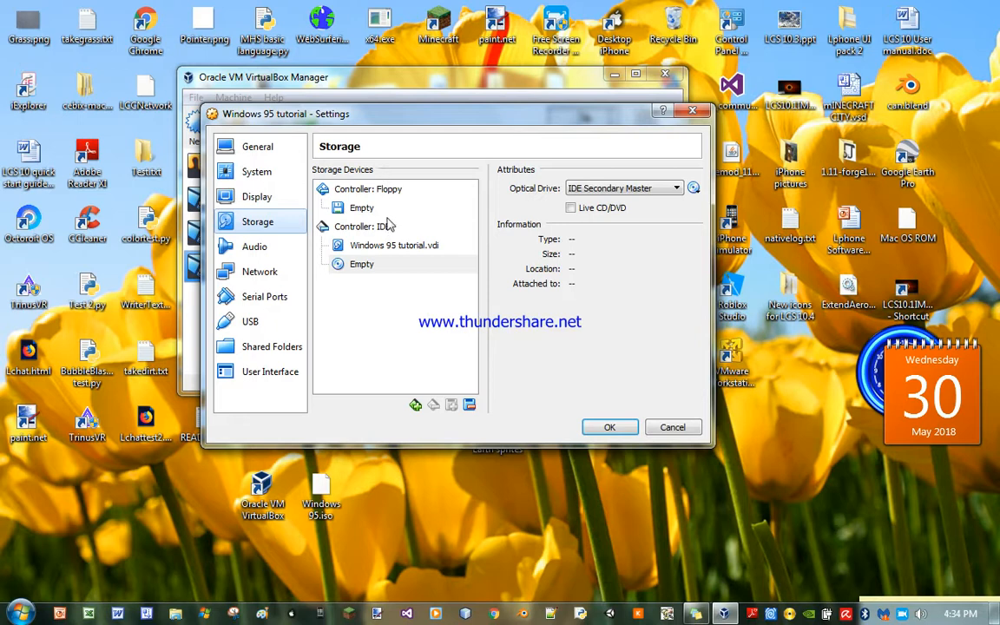
# Insert Windows 95.iso from the Desktop into the machine's empty optical drive and save the settings
pyautogui.click(362, 265)
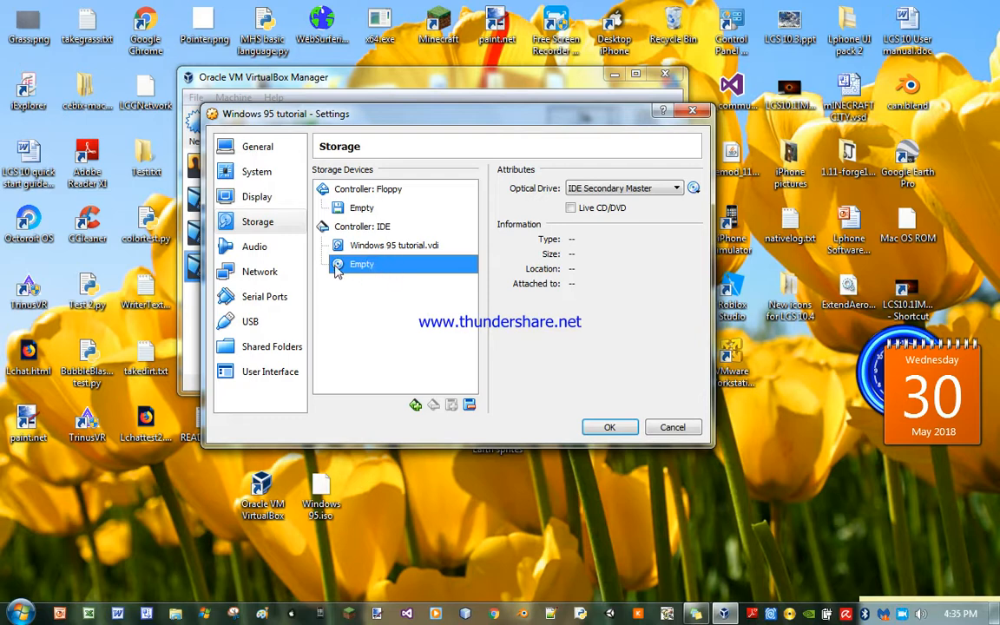
pyautogui.click(694, 189)
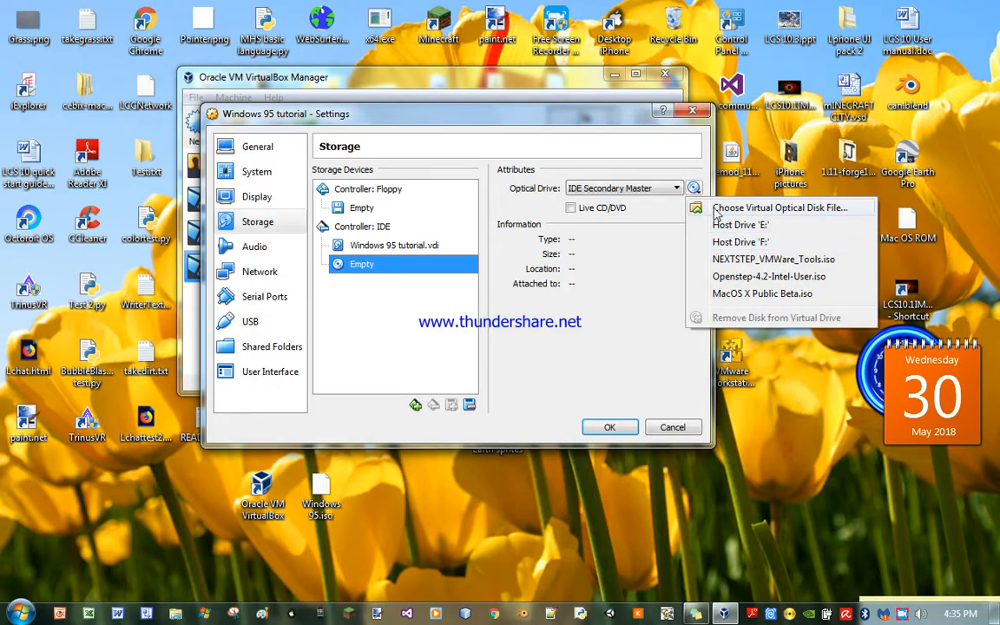
pyautogui.click(777, 208)
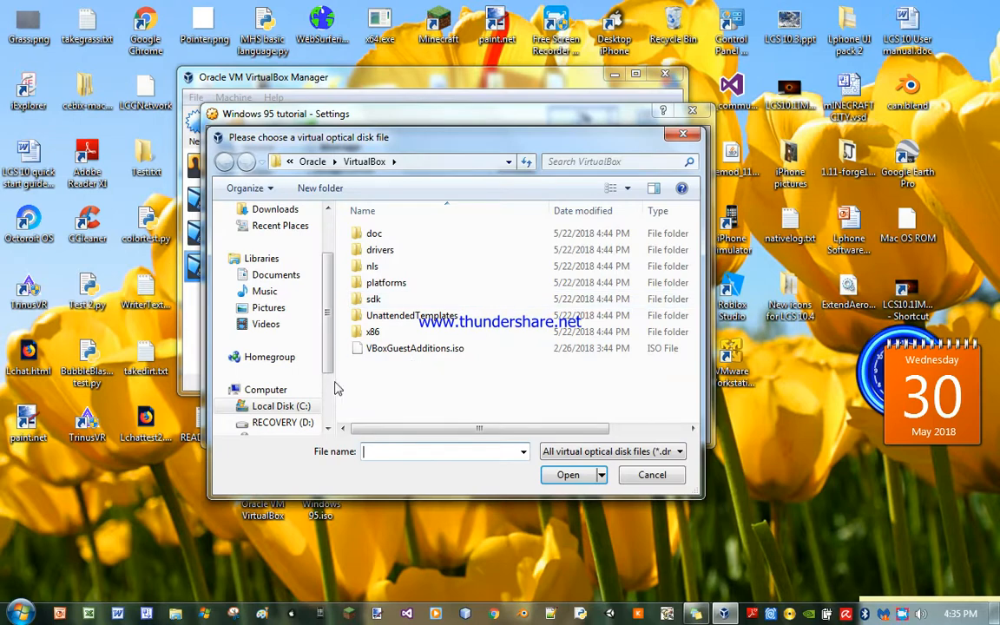
pyautogui.scroll(1, 330, 305)
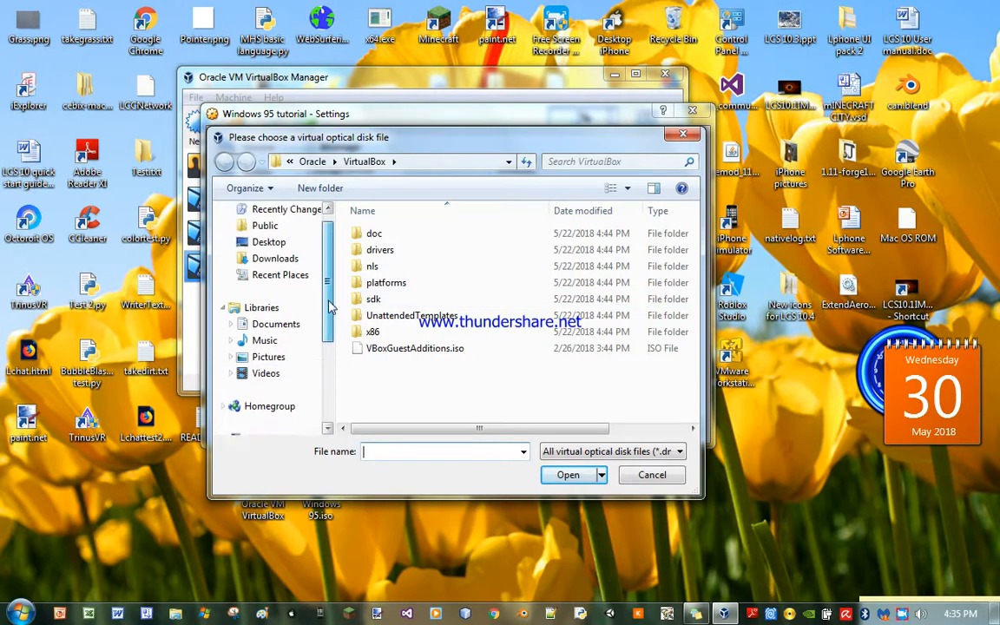
pyautogui.click(293, 242)
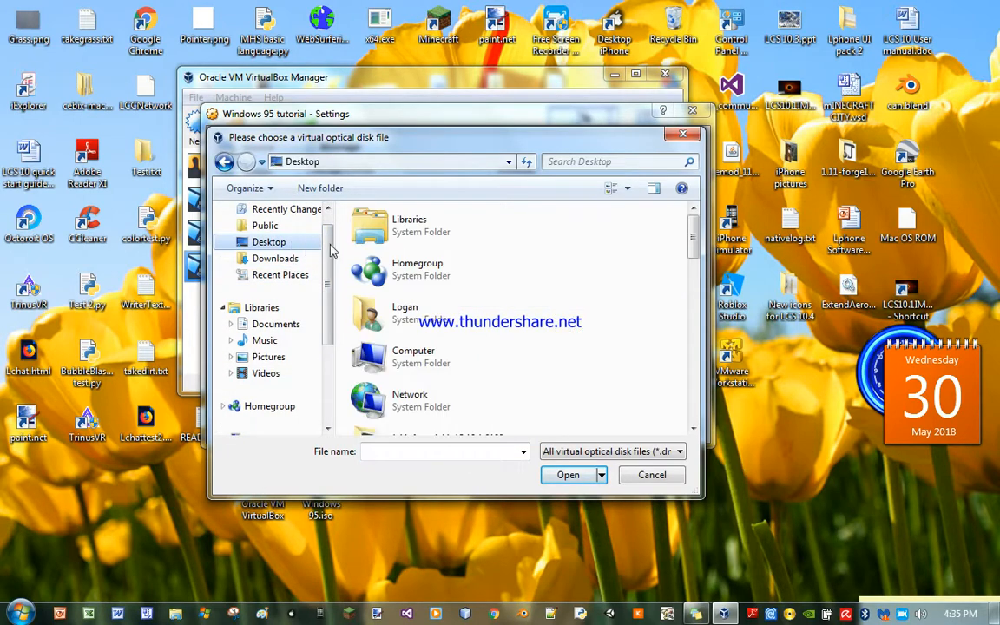
pyautogui.moveTo(695, 232); pyautogui.dragTo(691, 399)
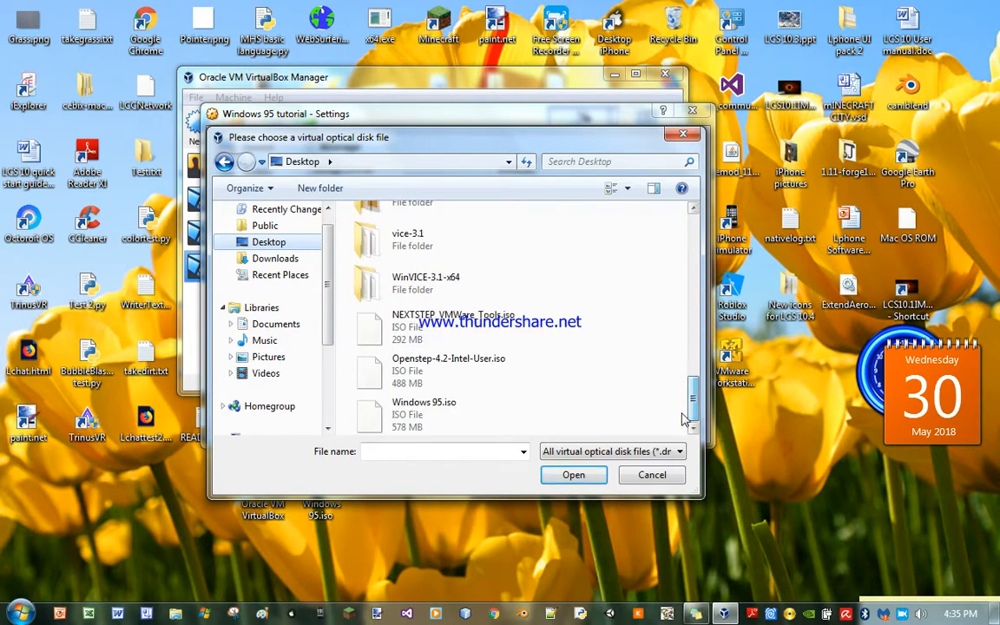
pyautogui.click(426, 407)
pyautogui.click(572, 474)
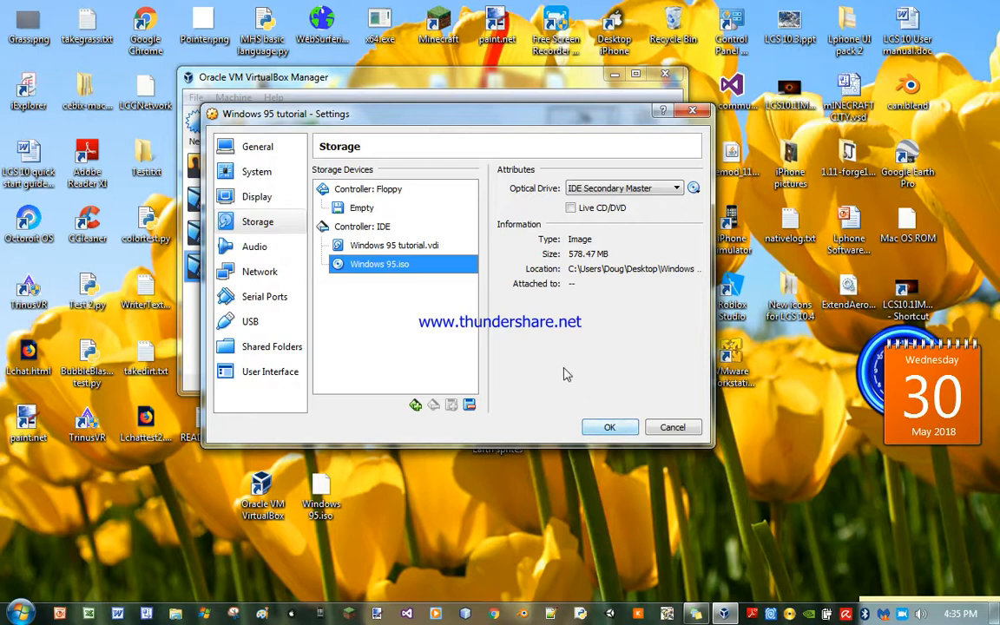
pyautogui.click(626, 428)
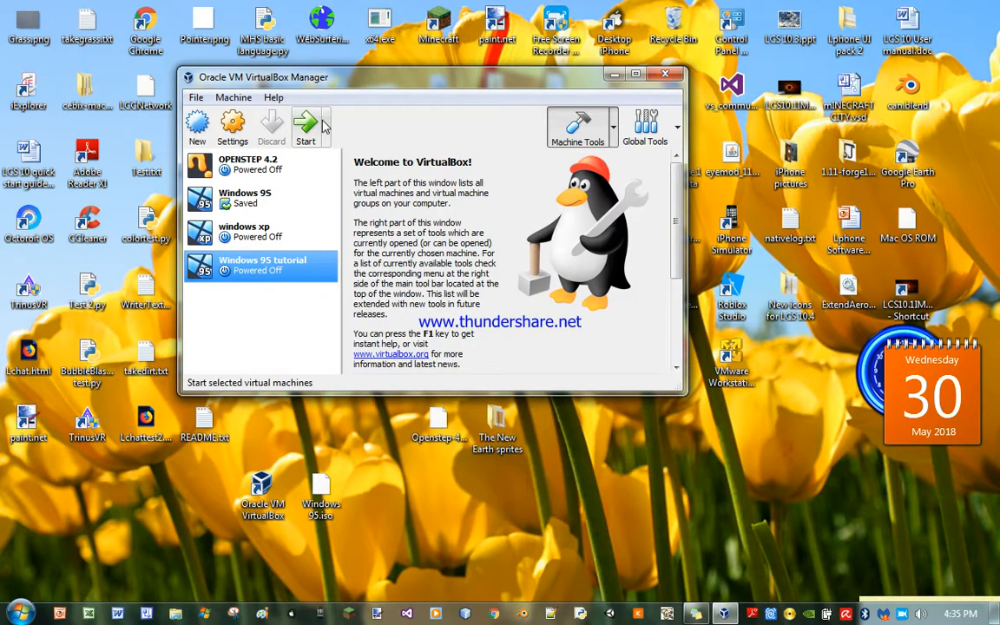
# Start the Windows 95 tutorial machine and dismiss the auto capture keyboard notice
pyautogui.click(305, 127)
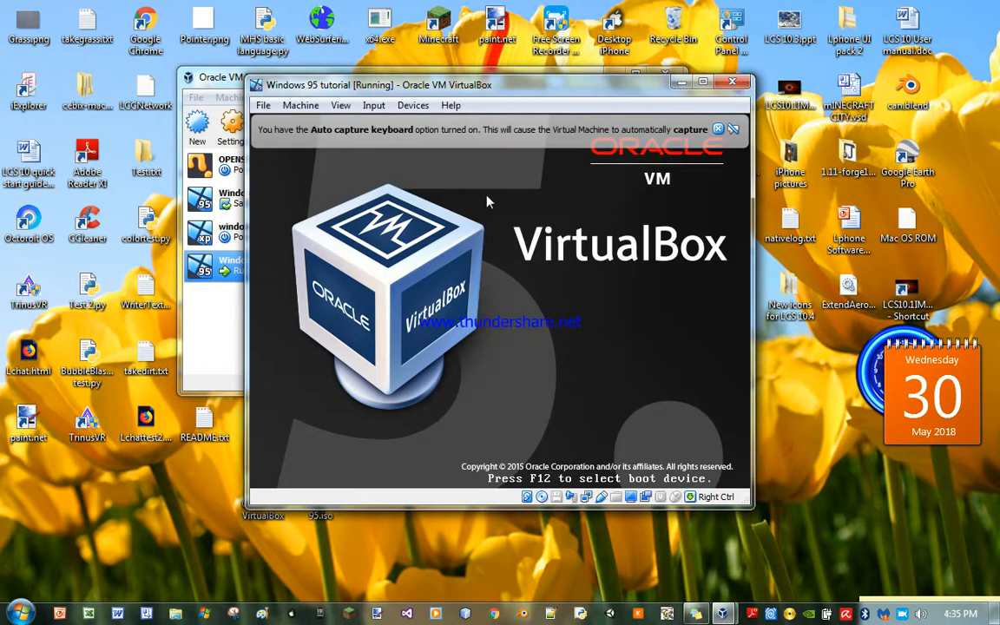
pyautogui.moveTo(444, 86); pyautogui.dragTo(438, 59)
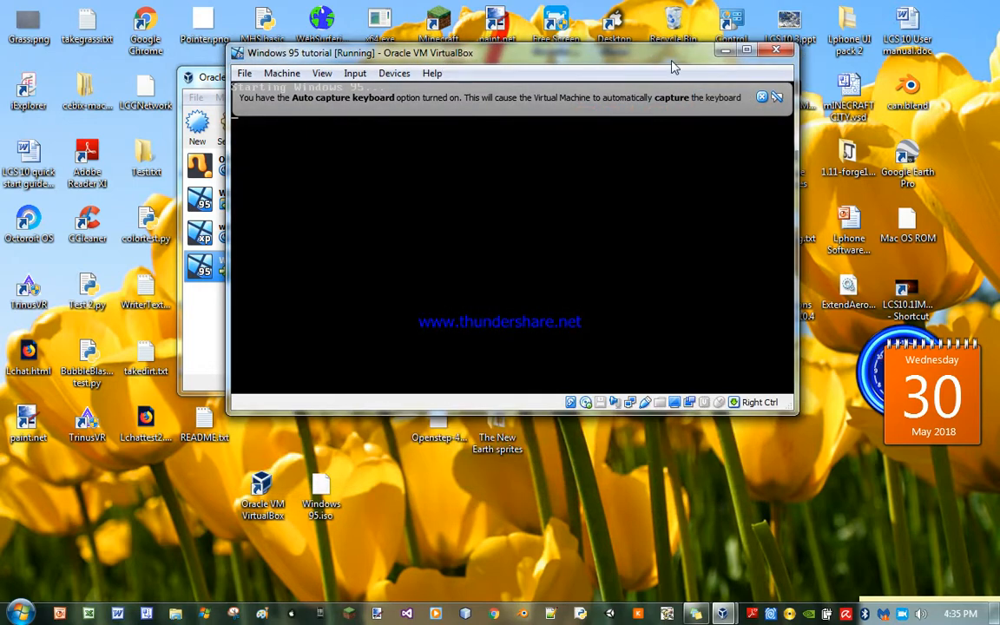
pyautogui.click(761, 98)
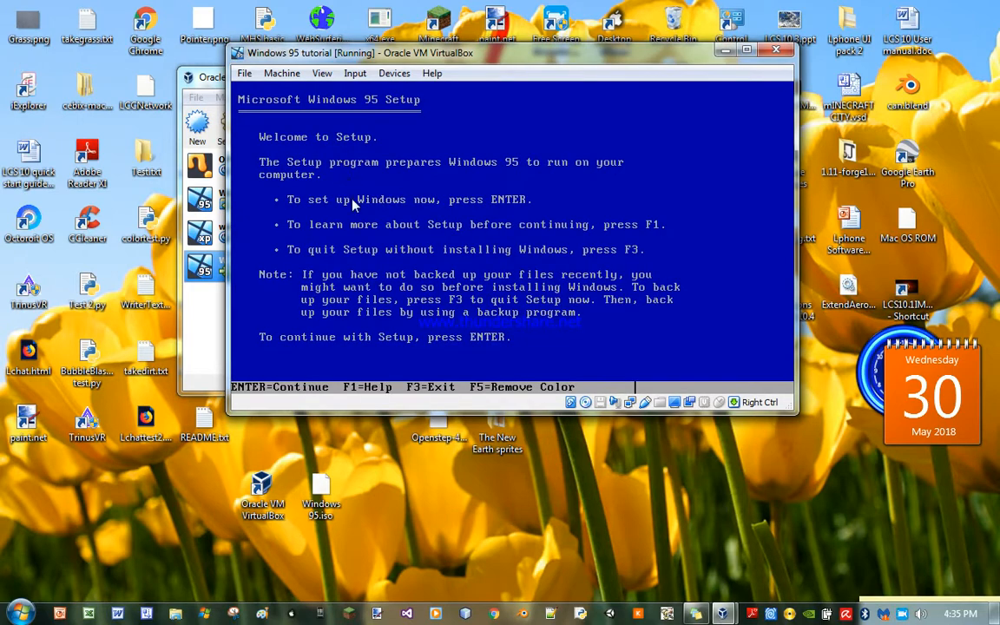
# Let the virtual machine capture the mouse and keyboard, with the information message set not to show again
pyautogui.click(278, 293)
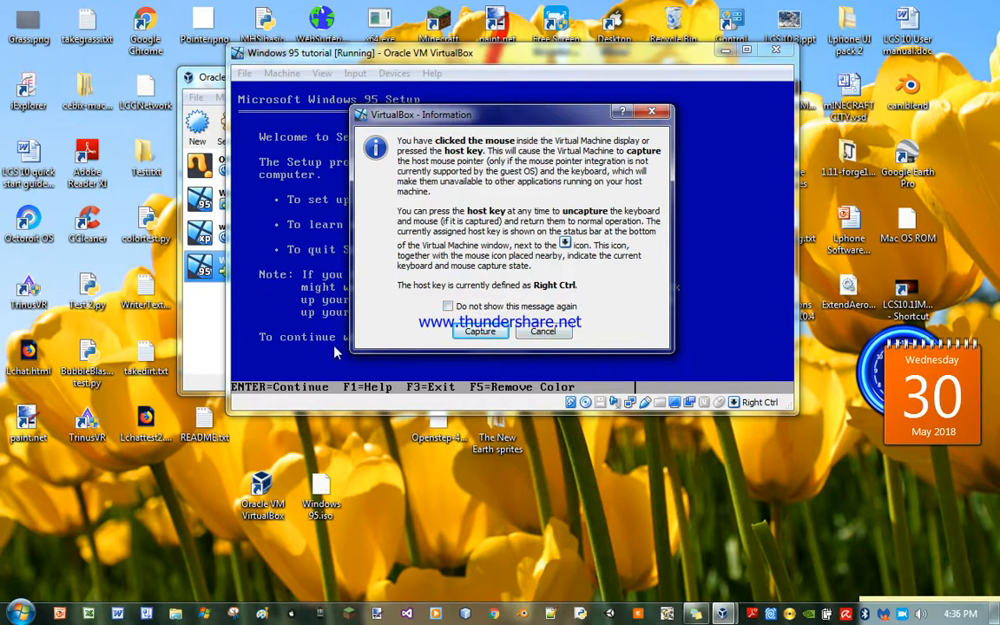
pyautogui.moveTo(395, 117)
pyautogui.mouseDown()
pyautogui.moveTo(356, 89)
pyautogui.moveTo(401, 137)
pyautogui.mouseUp()
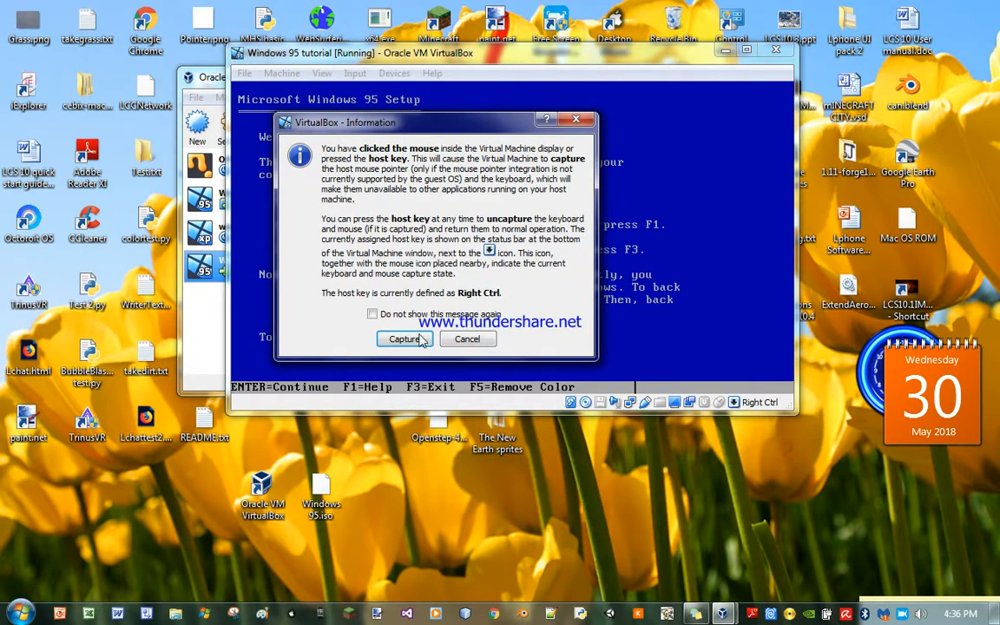
pyautogui.click(386, 315)
pyautogui.click(403, 339)
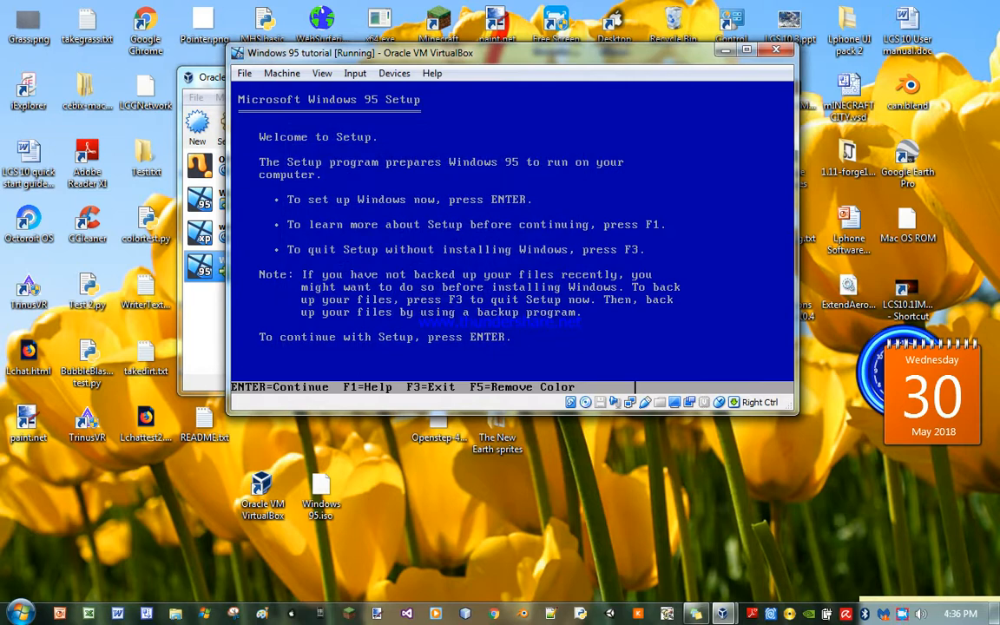
# Proceed through text-mode Setup by configuring the unallocated disk space without large disk support, and restart the machine
pyautogui.press('Control_R')
pyautogui.click(360, 272)
pyautogui.press('Return')
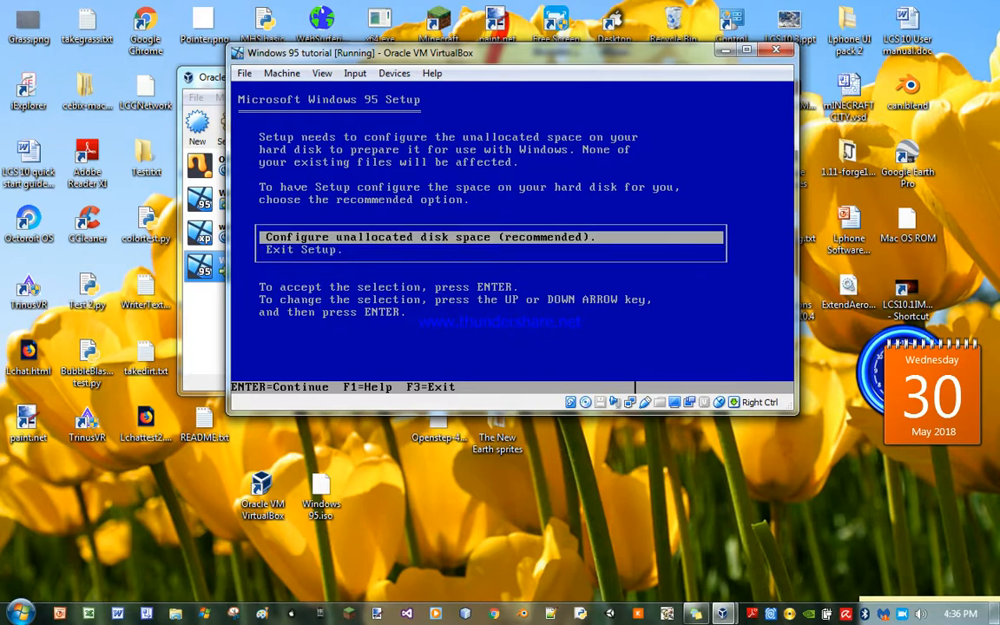
pyautogui.press('Return')
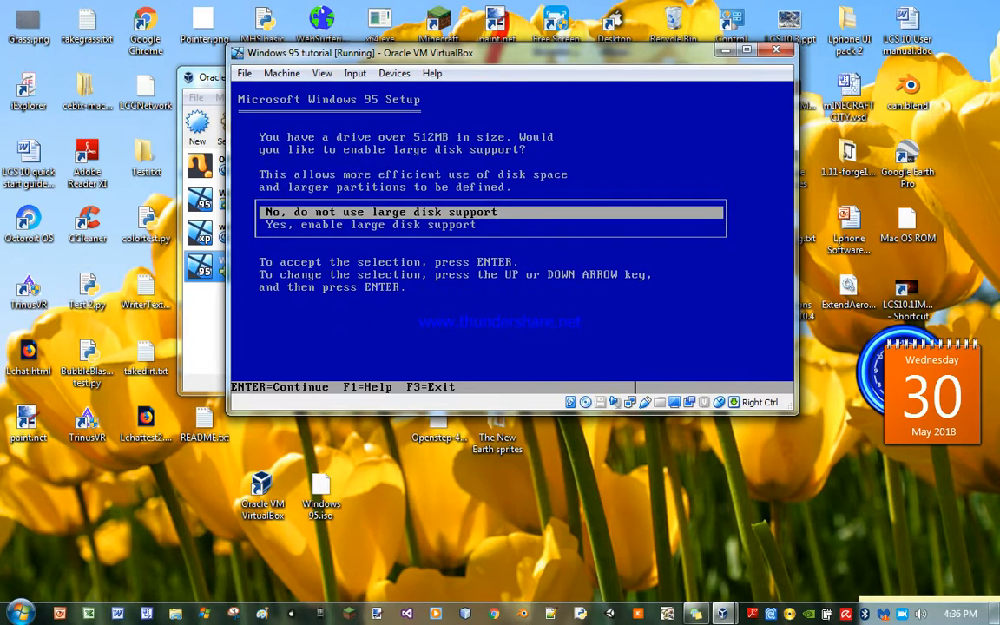
pyautogui.press('Return')
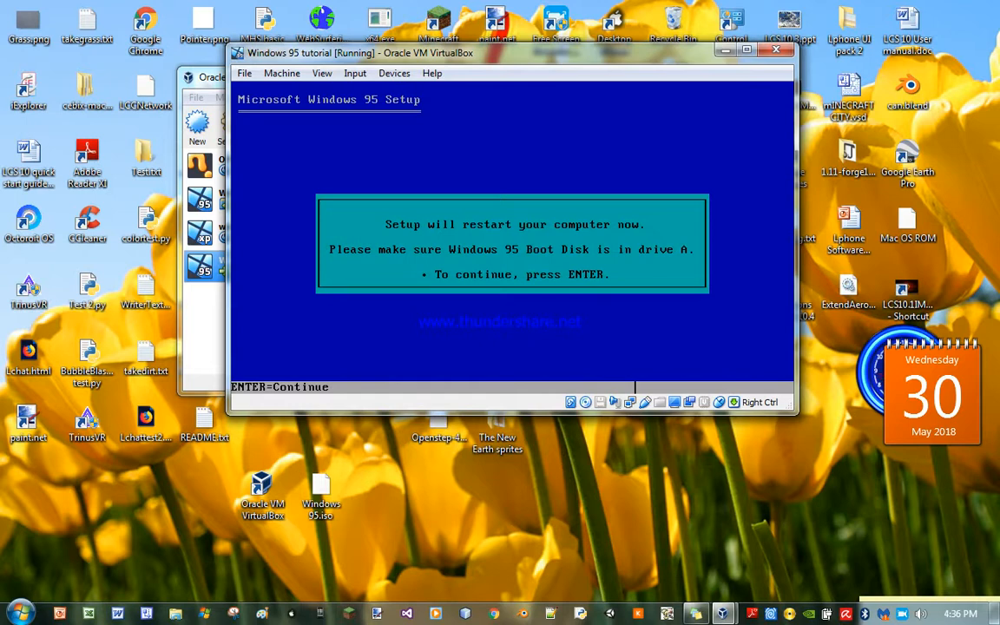
pyautogui.press('Return')
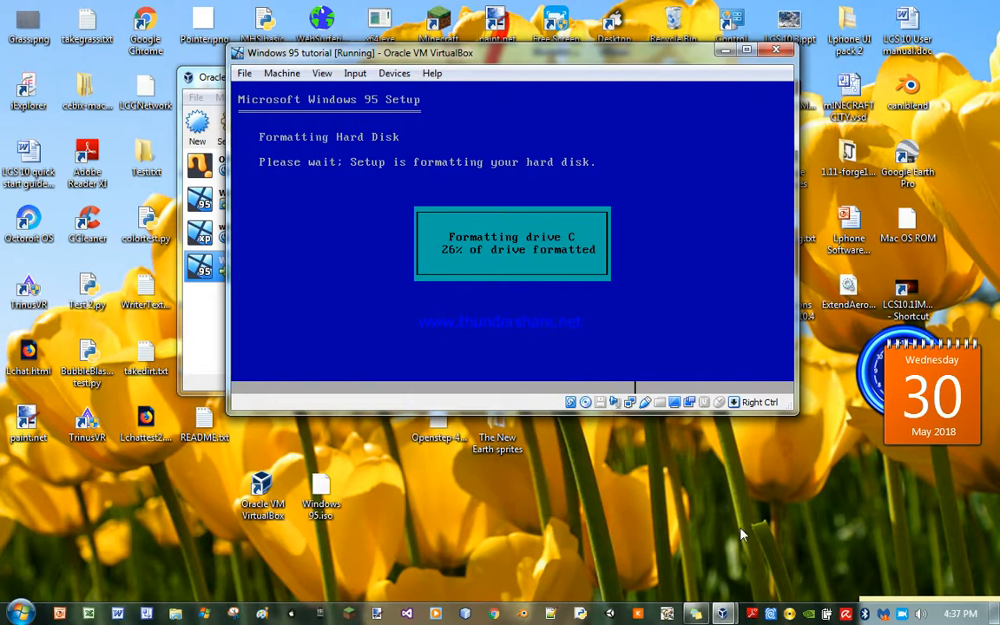
pyautogui.click(902, 615)
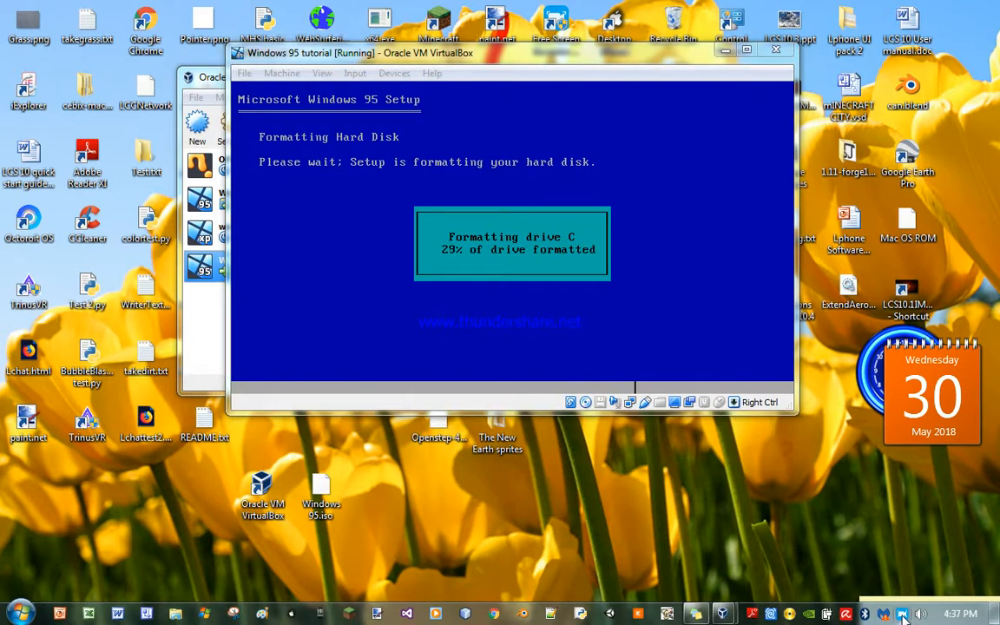
pyautogui.click(903, 615)
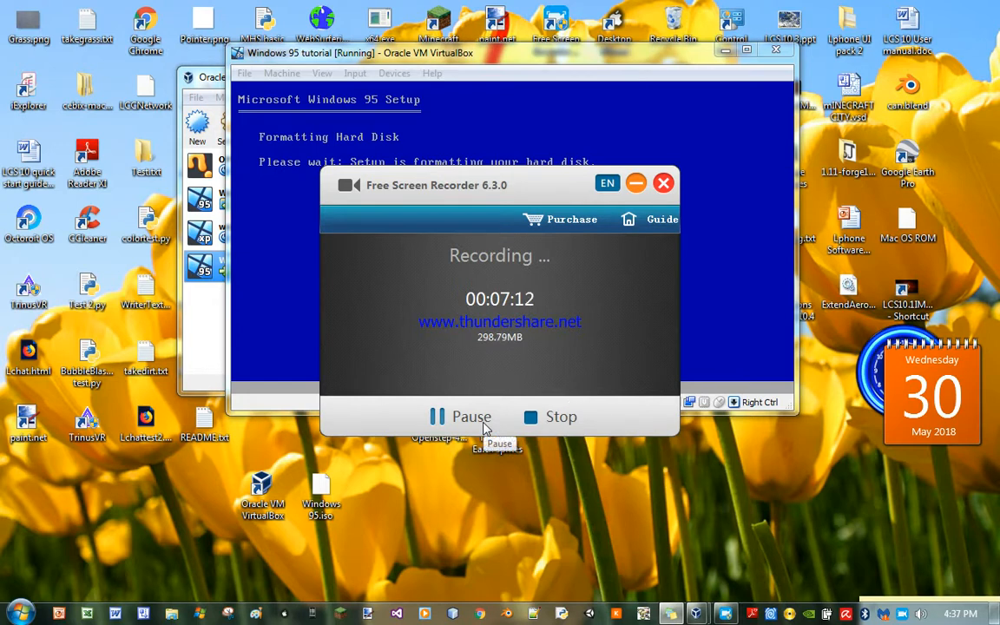
pyautogui.moveTo(485, 426); pyautogui.dragTo(451, 571)
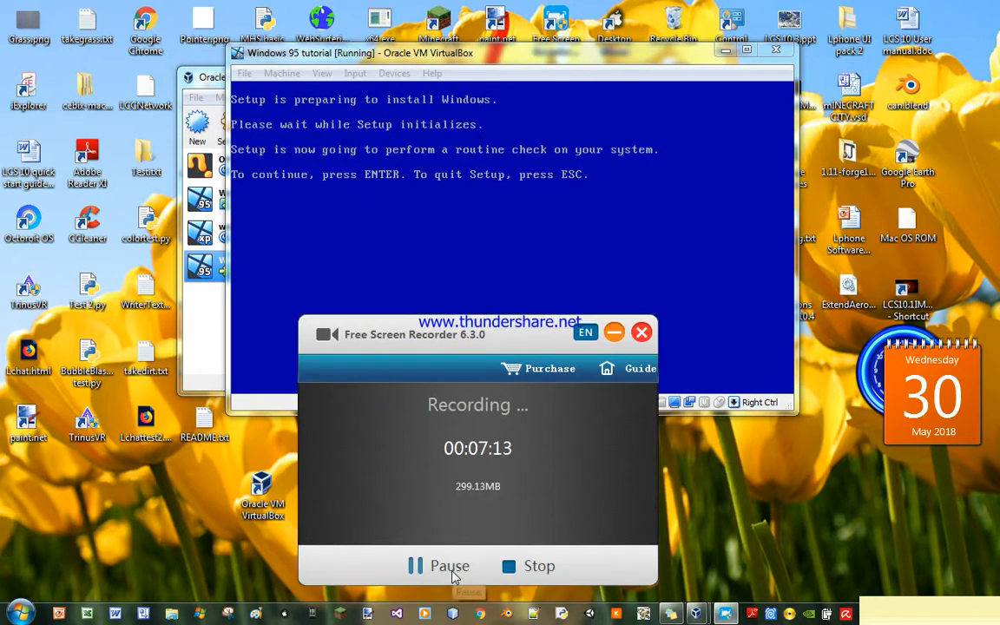
pyautogui.click(613, 333)
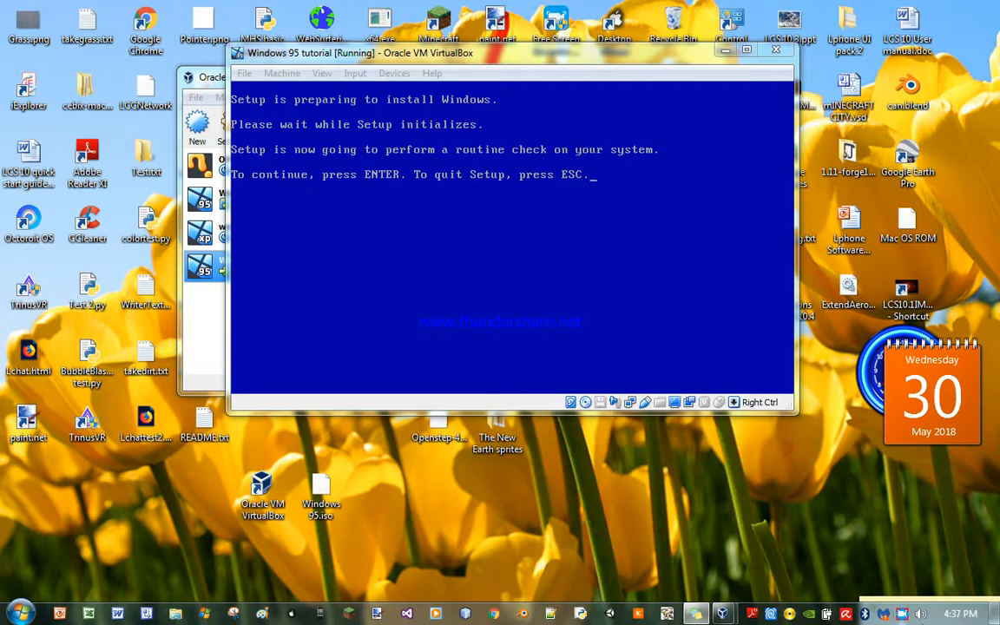
# Return to the virtual machine and let Setup perform the routine system check
pyautogui.click(523, 265)
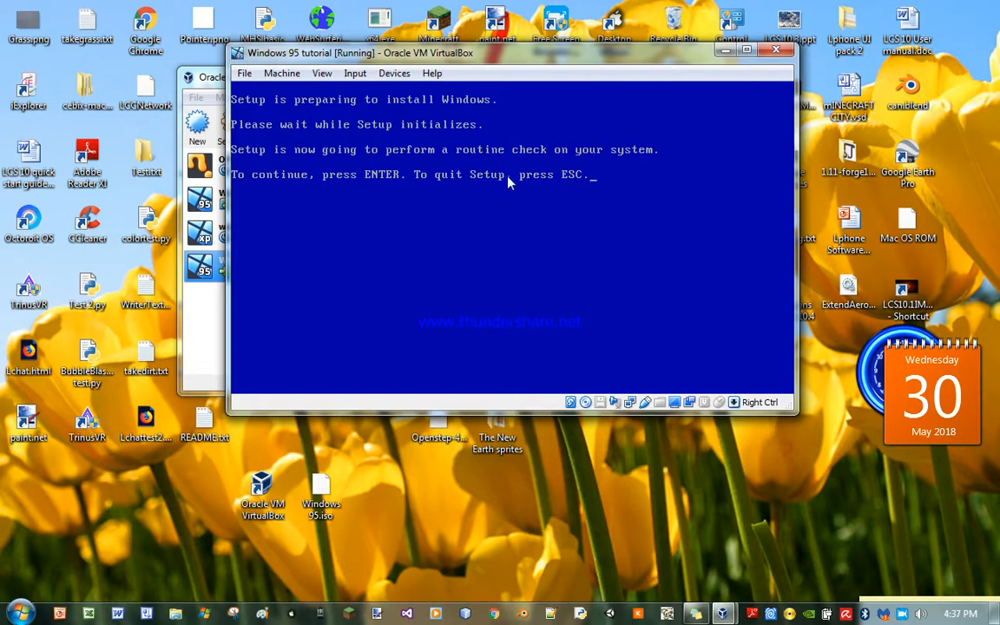
pyautogui.click(475, 182)
pyautogui.press('Return')
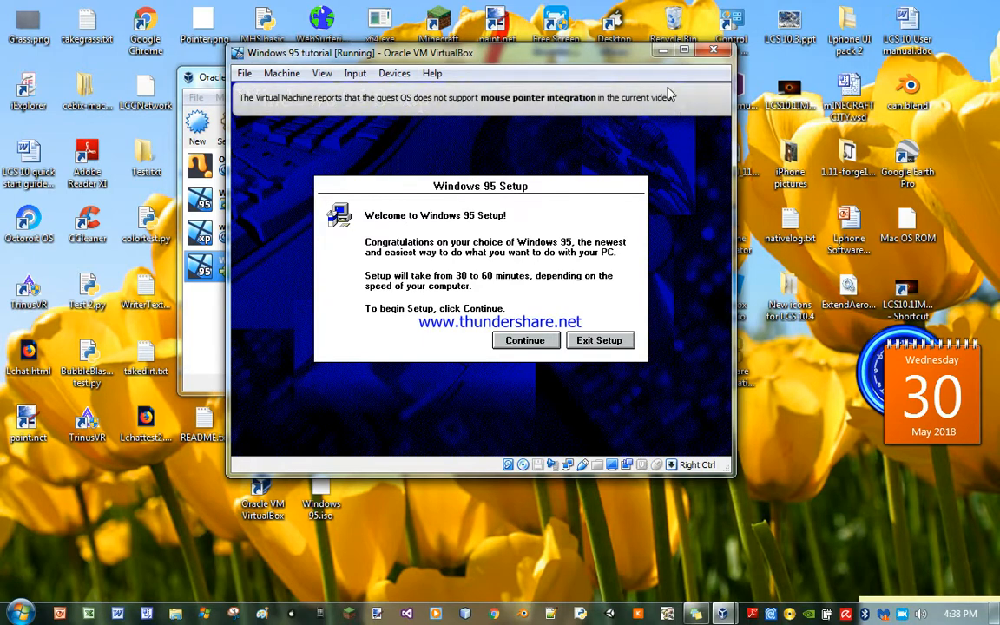
# Widen the virtual machine window and continue from the Windows 95 Setup welcome screen
pyautogui.moveTo(734, 128); pyautogui.dragTo(780, 128)
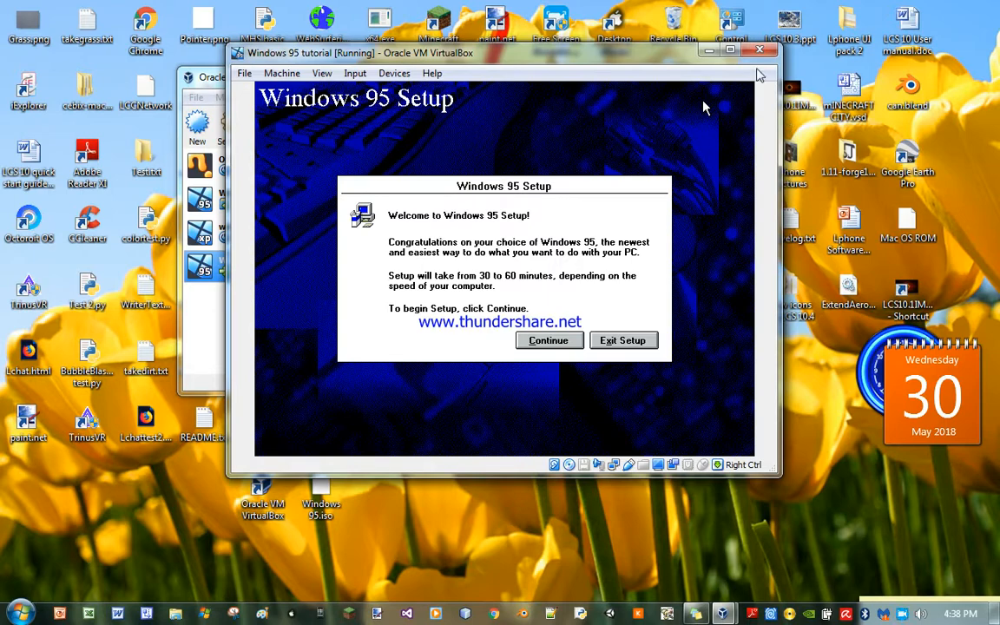
pyautogui.doubleClick(664, 49)
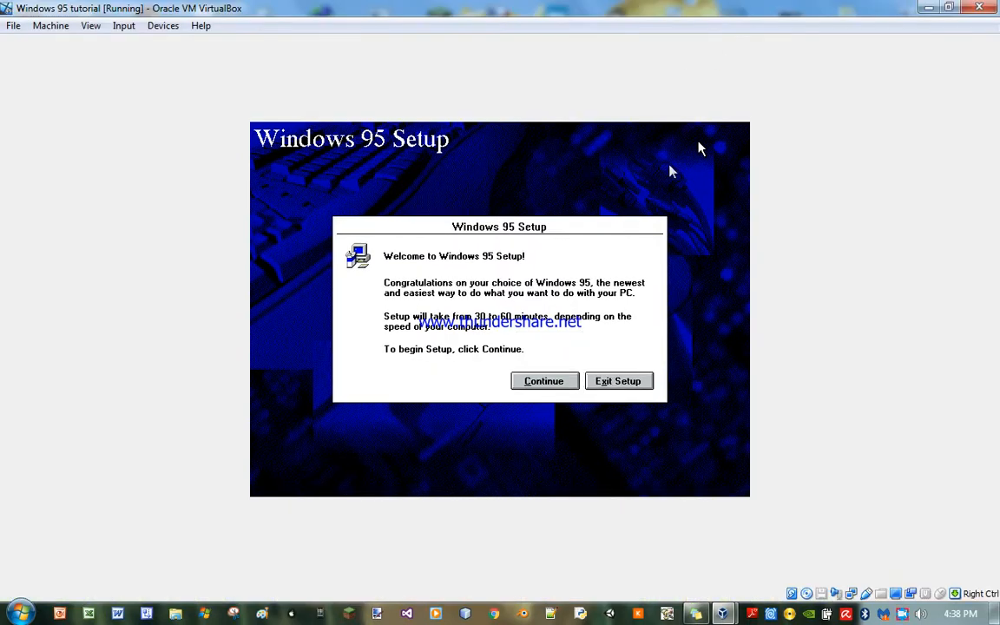
pyautogui.moveTo(609, 5); pyautogui.dragTo(493, 54)
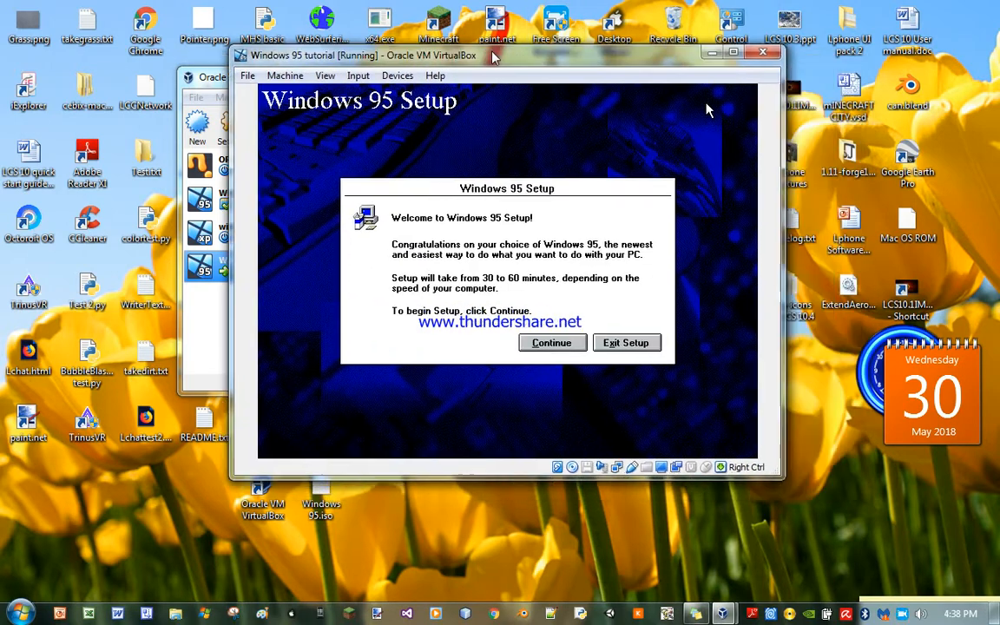
pyautogui.click(539, 346)
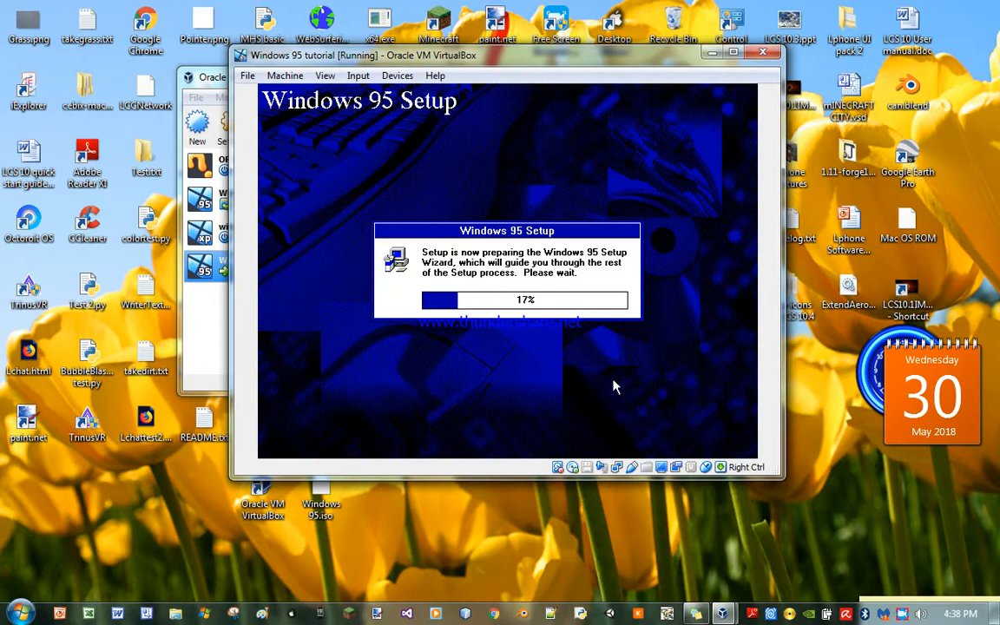
pyautogui.click(903, 615)
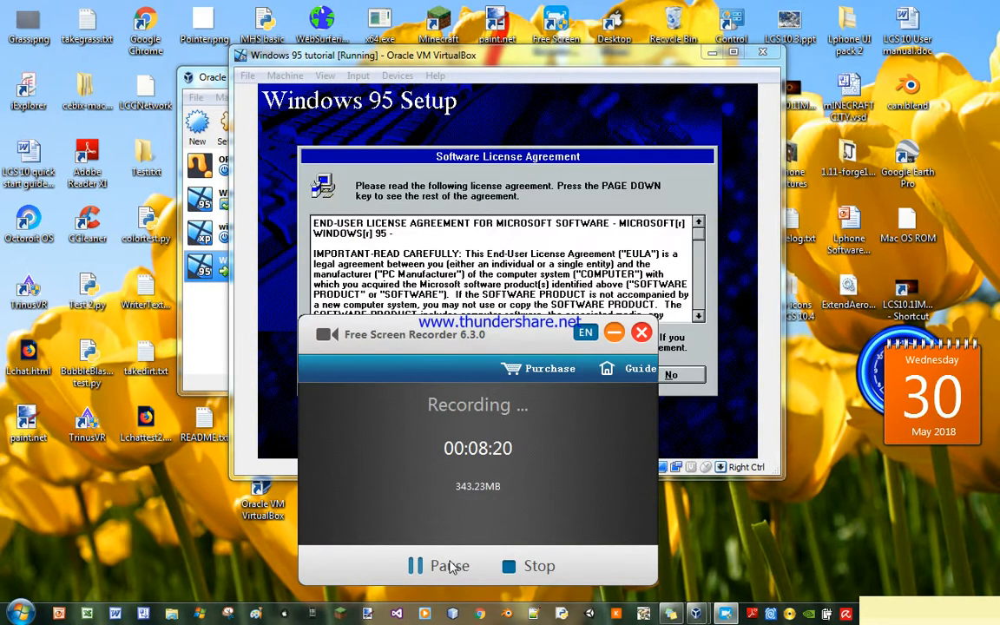
pyautogui.moveTo(535, 344); pyautogui.dragTo(821, 342)
# Accept the Windows 95 software license agreement
pyautogui.click(613, 380)
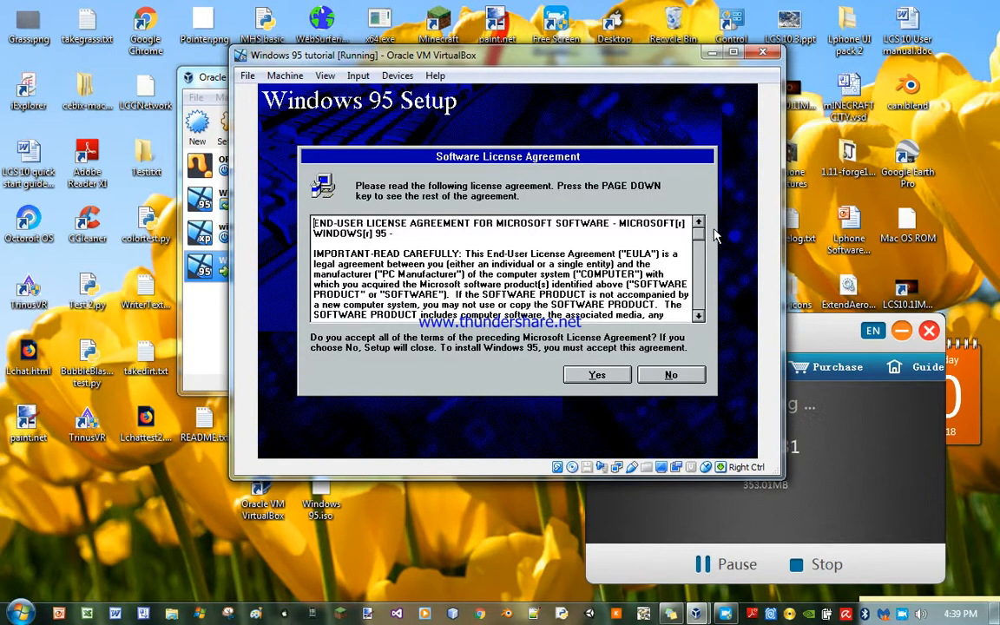
pyautogui.moveTo(697, 232); pyautogui.dragTo(693, 331)
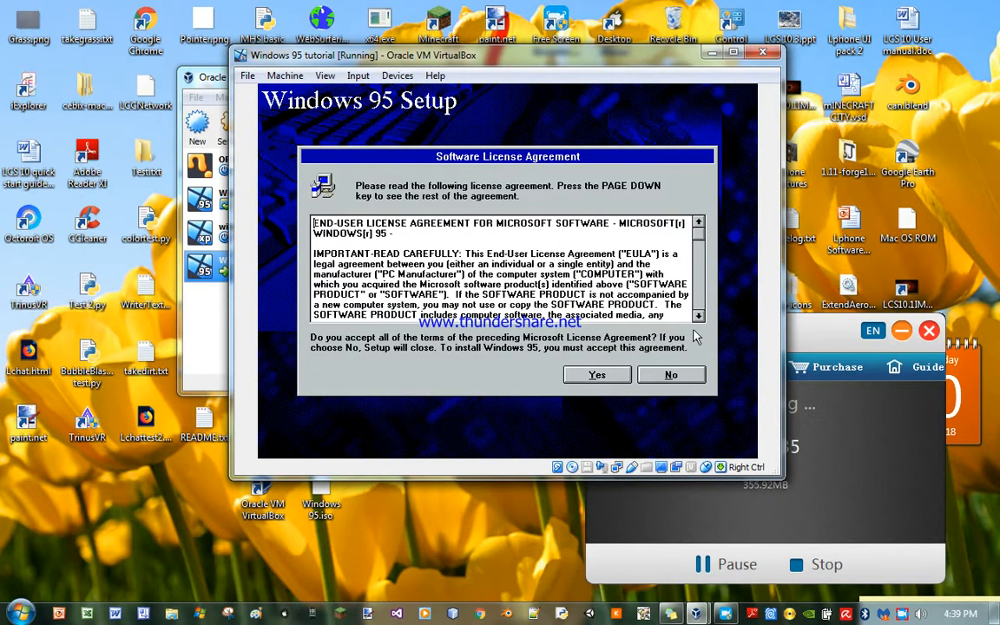
pyautogui.click(589, 375)
pyautogui.click(593, 379)
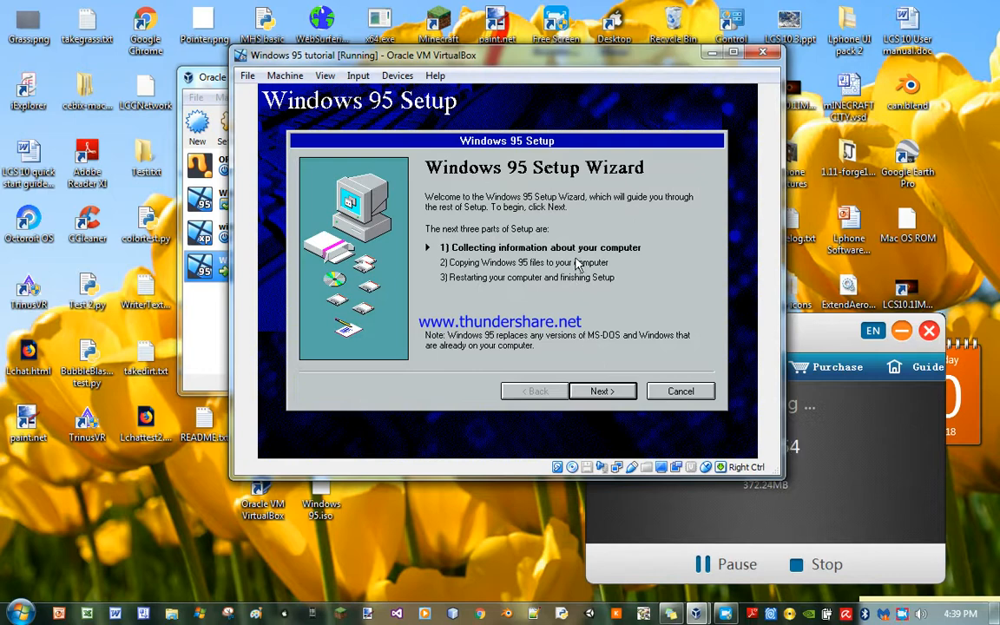
# Proceed through the Setup Wizard with C:\WINDOWS as the installation directory and Typical as the setup type
pyautogui.click(597, 390)
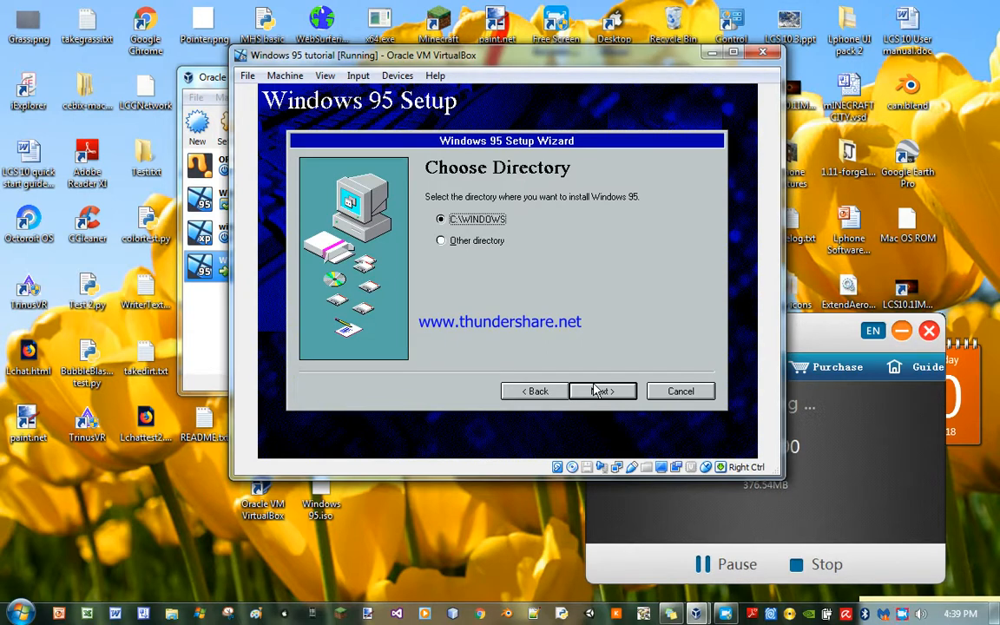
pyautogui.click(595, 391)
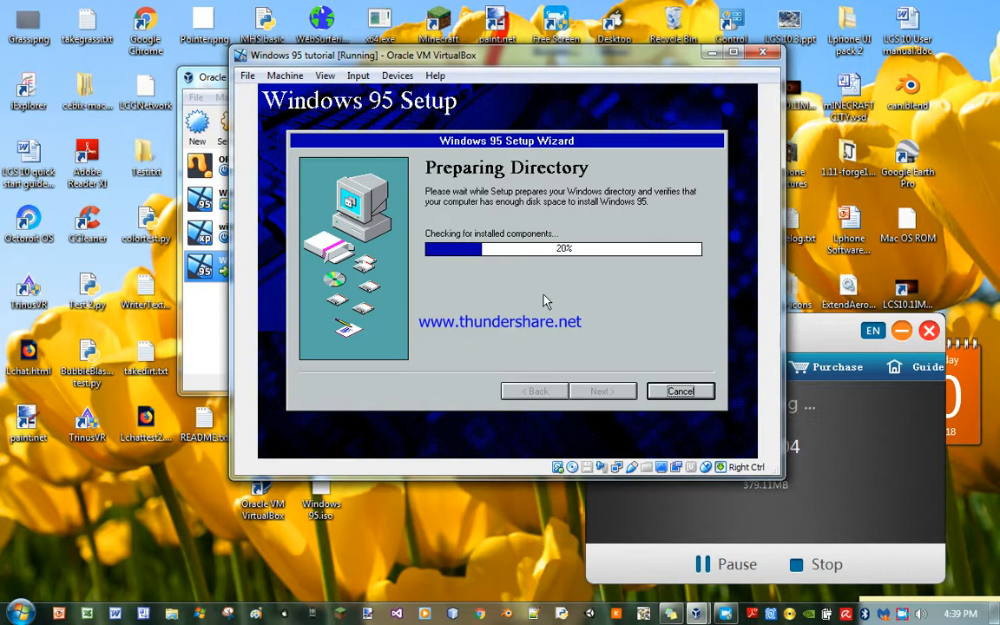
pyautogui.click(673, 520)
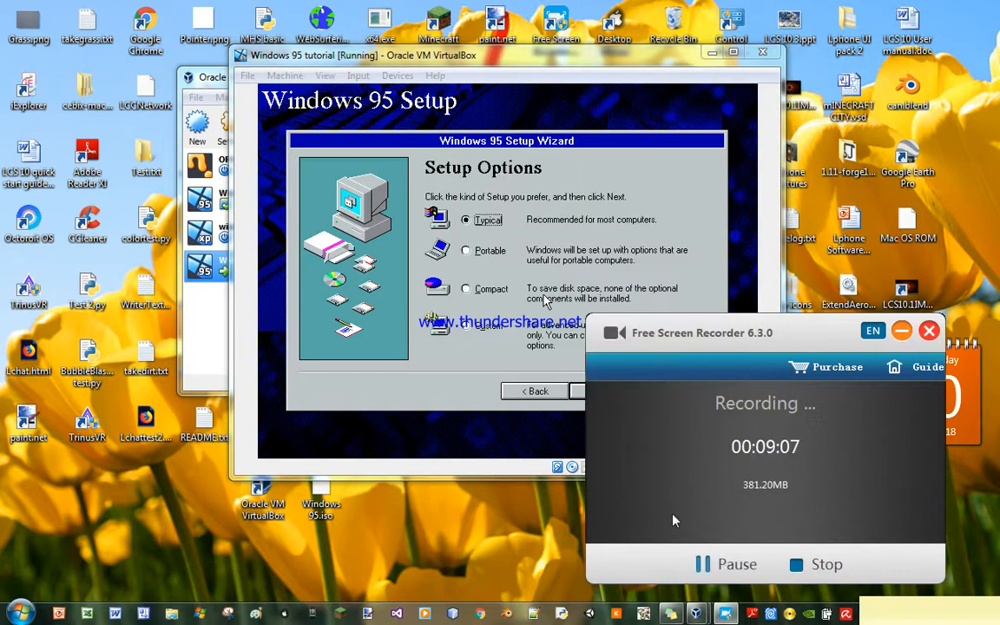
pyautogui.click(476, 167)
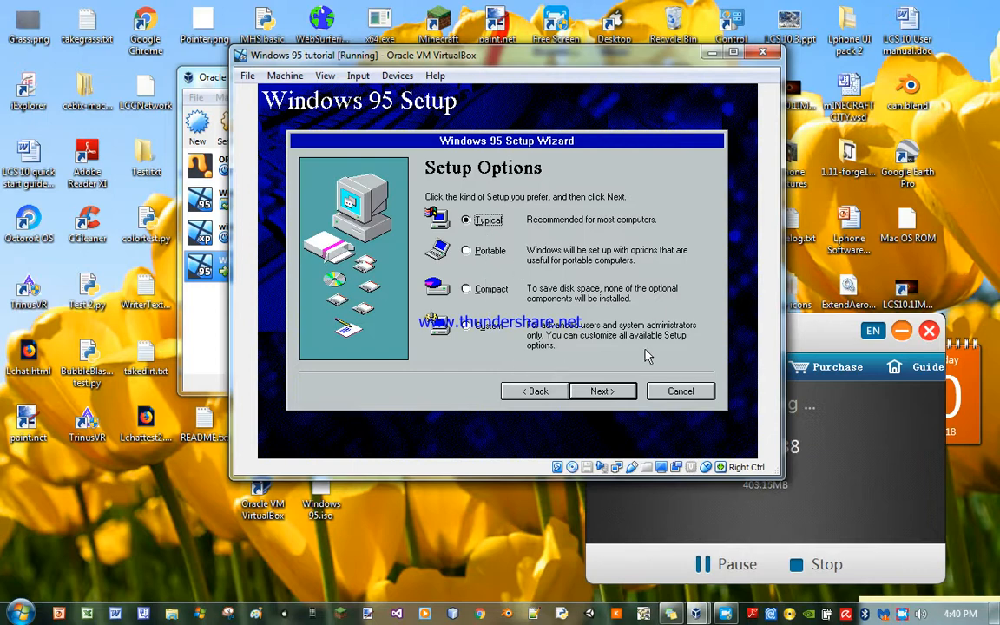
pyautogui.click(603, 390)
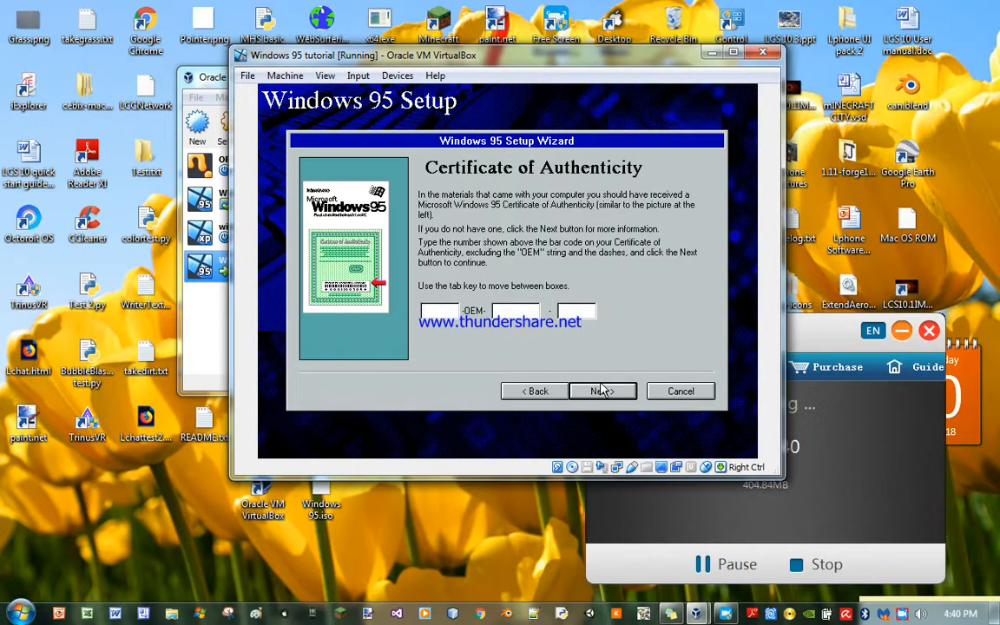